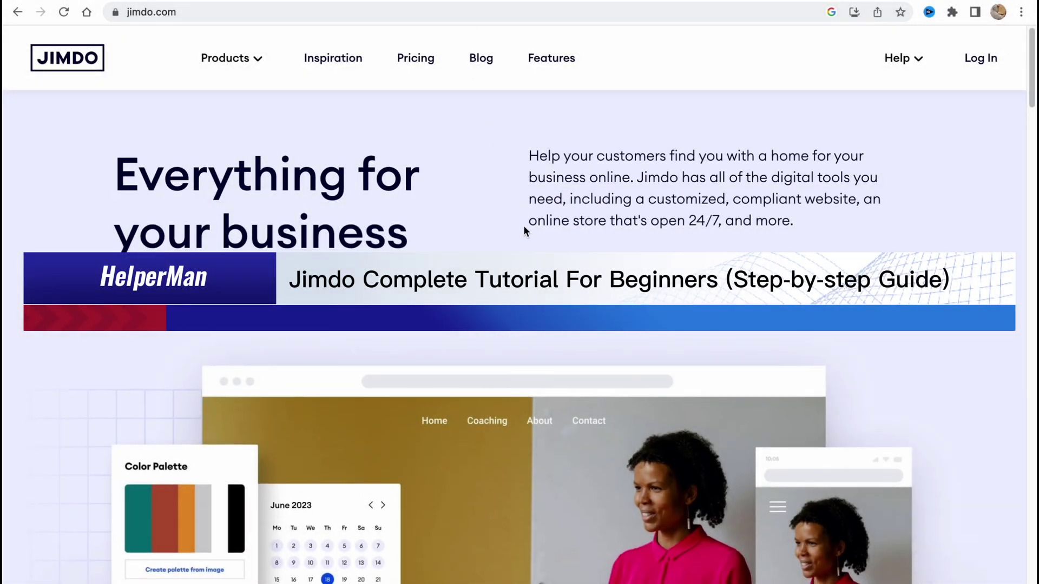
# Scroll the Jimdo homepage, then start a free sign-up with Google
pyautogui.scroll(-5, 524, 226)
pyautogui.scroll(-5, 522, 225)
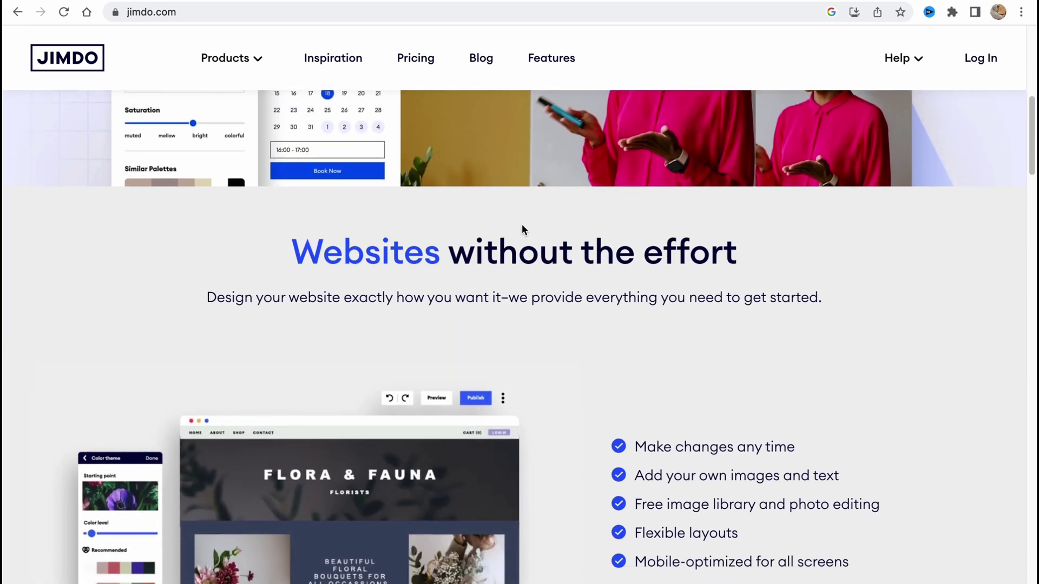
pyautogui.scroll(-1, 523, 226)
pyautogui.scroll(-1, 523, 227)
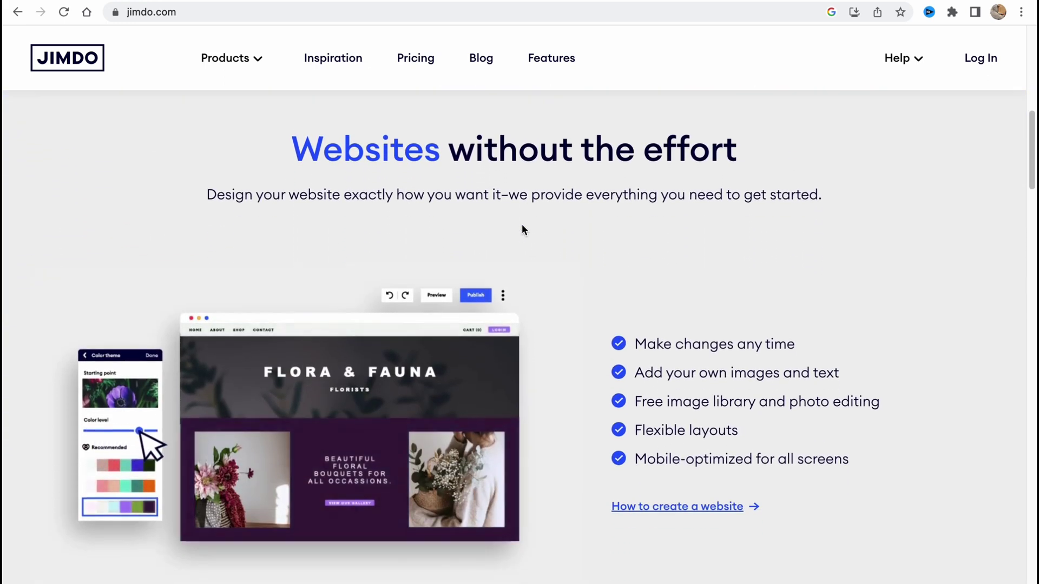
pyautogui.scroll(-1, 523, 230)
pyautogui.scroll(-1, 523, 229)
pyautogui.scroll(-4, 522, 230)
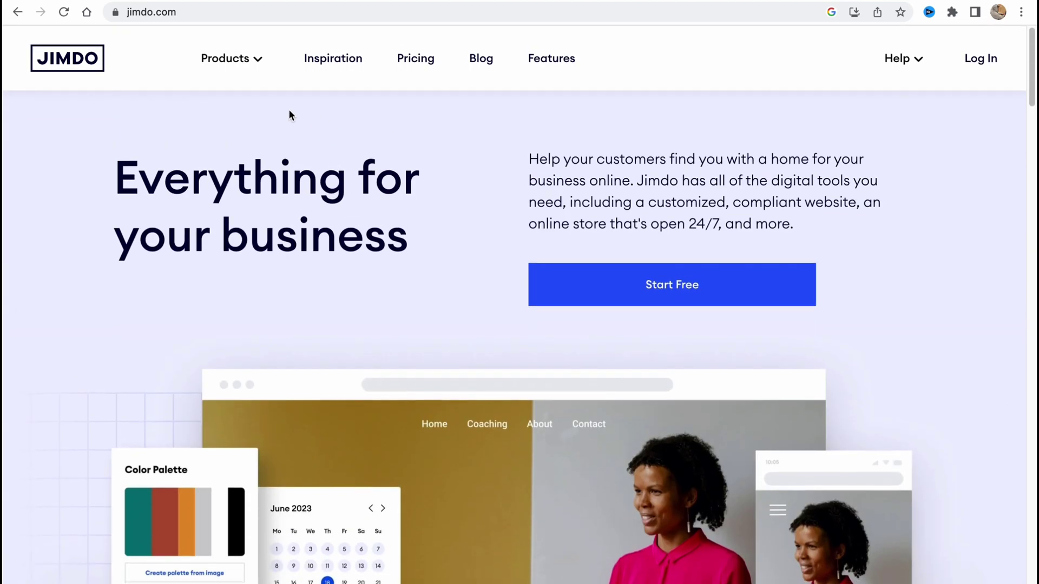
pyautogui.moveTo(198, 88)
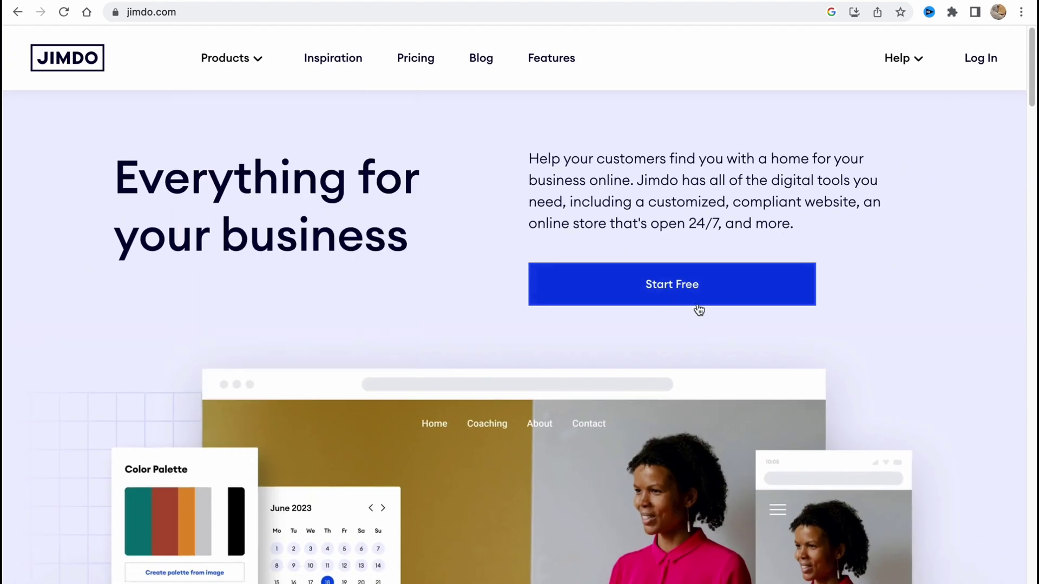
pyautogui.click(677, 287)
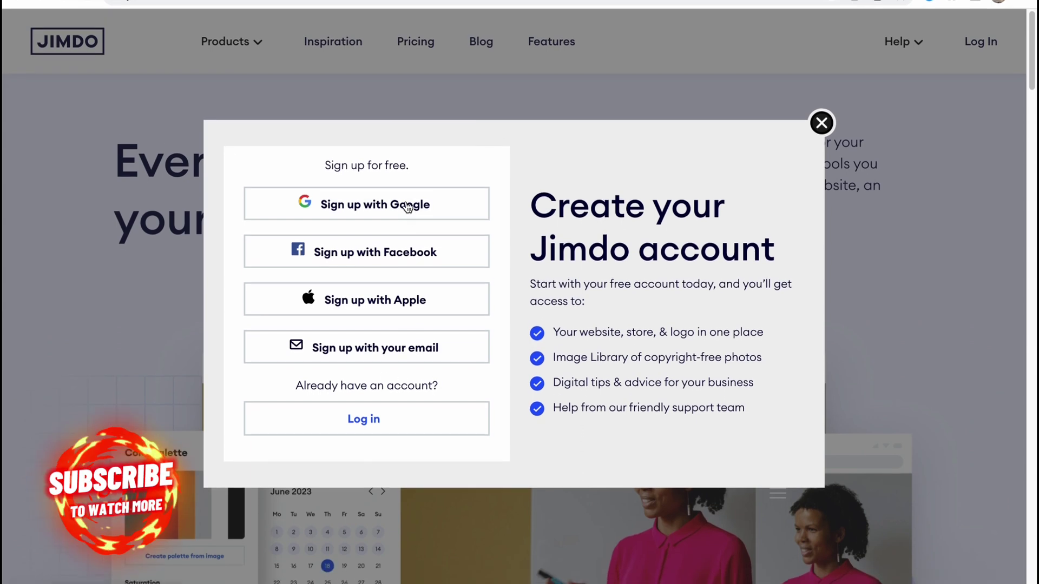
pyautogui.click(408, 222)
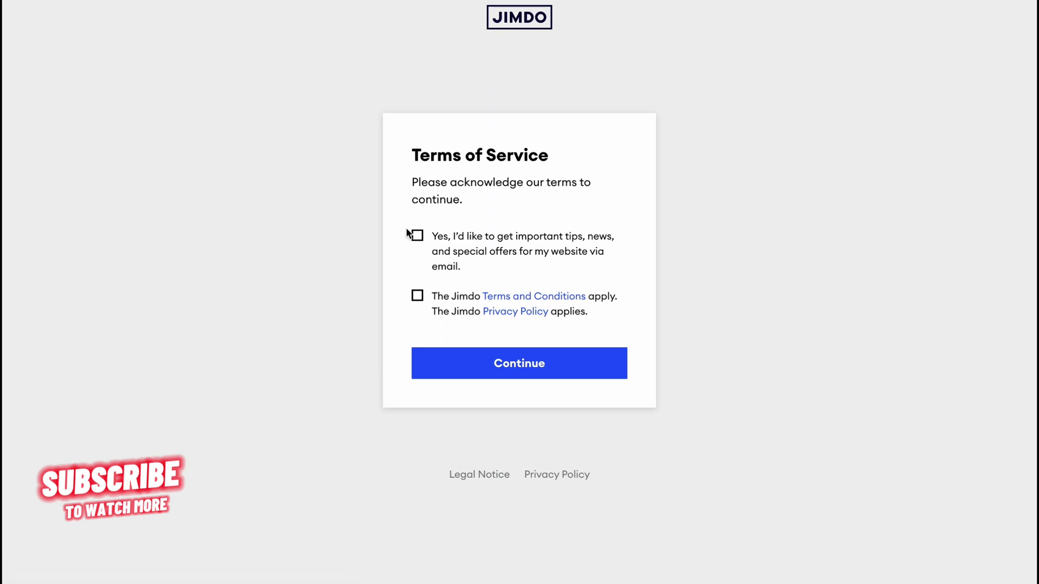
# Opt in to tips emails, accept the terms of service and choose the Google account
pyautogui.click(417, 238)
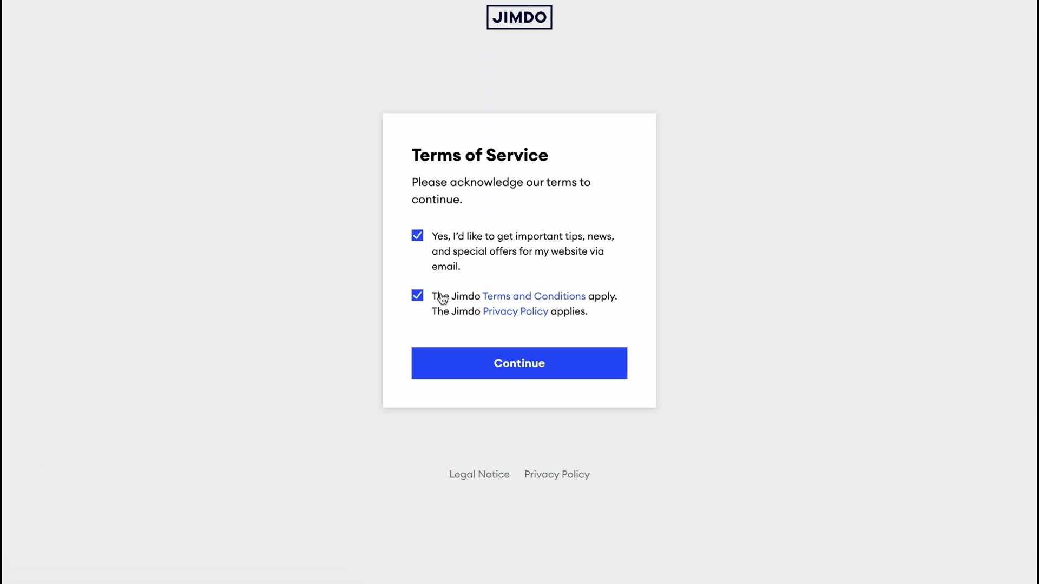
pyautogui.click(527, 369)
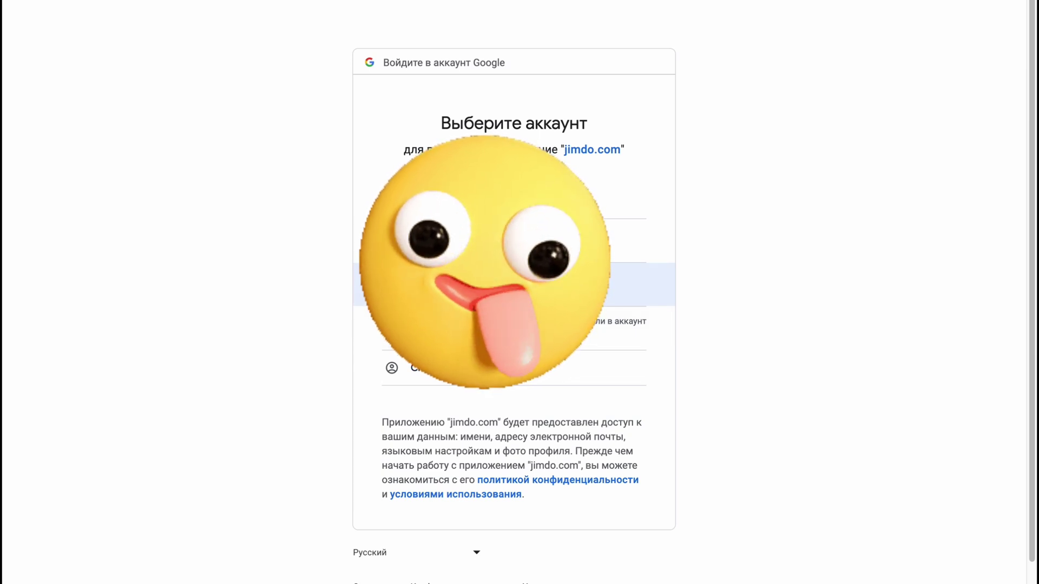
pyautogui.click(514, 285)
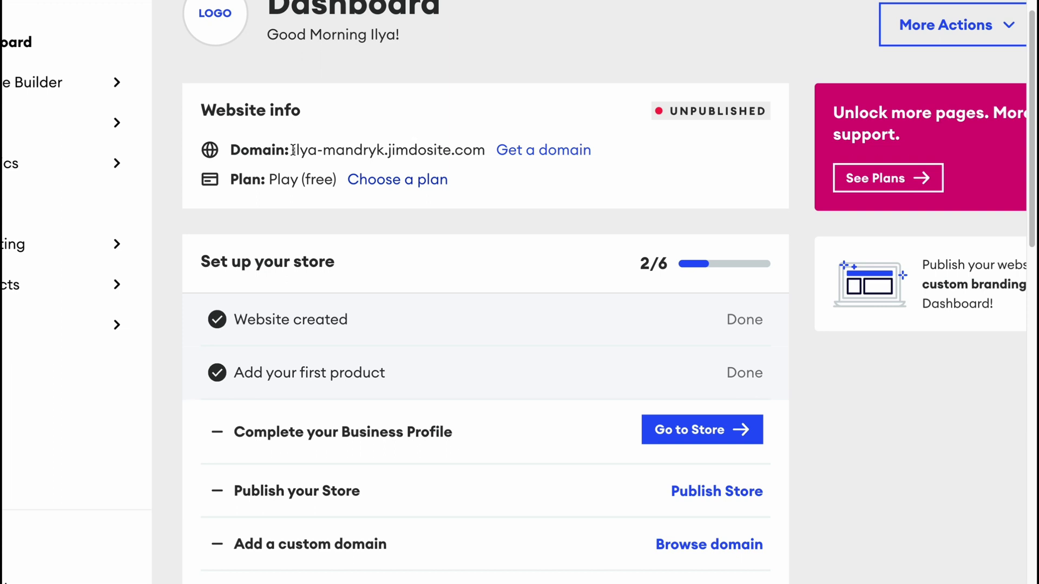
pyautogui.moveTo(292, 150); pyautogui.dragTo(463, 152)
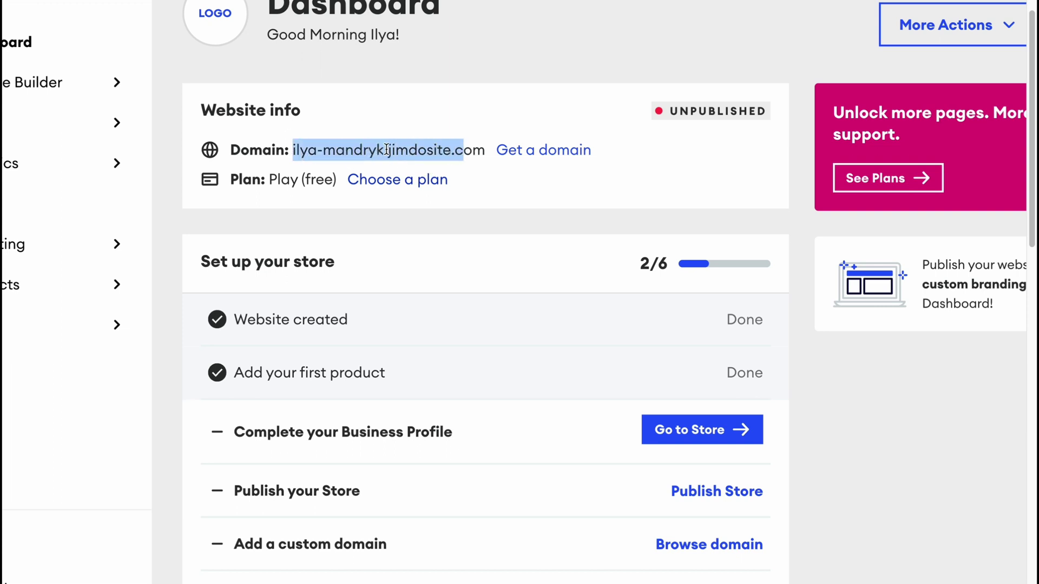
pyautogui.click(387, 150)
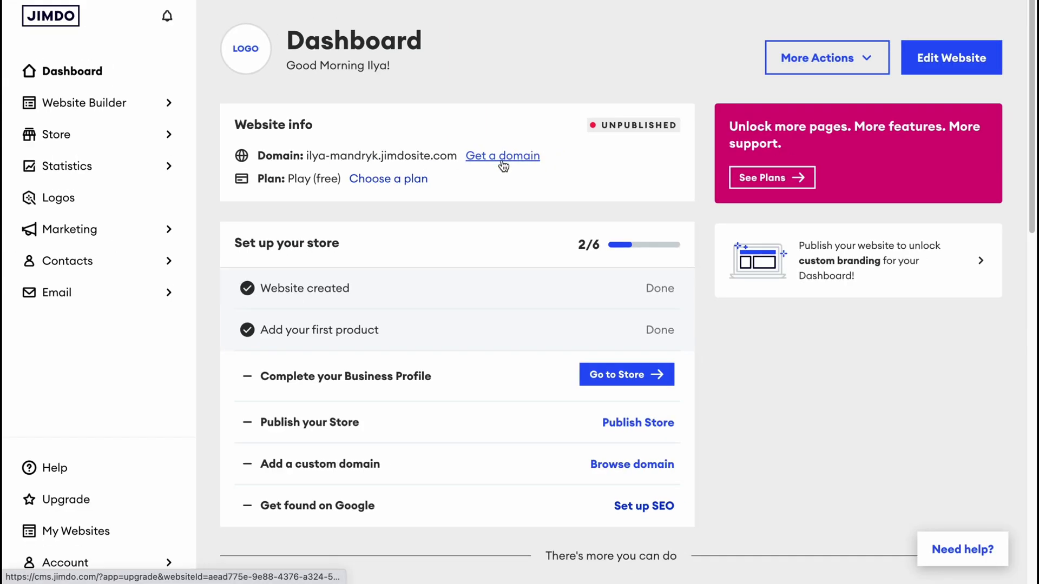
pyautogui.click(541, 154)
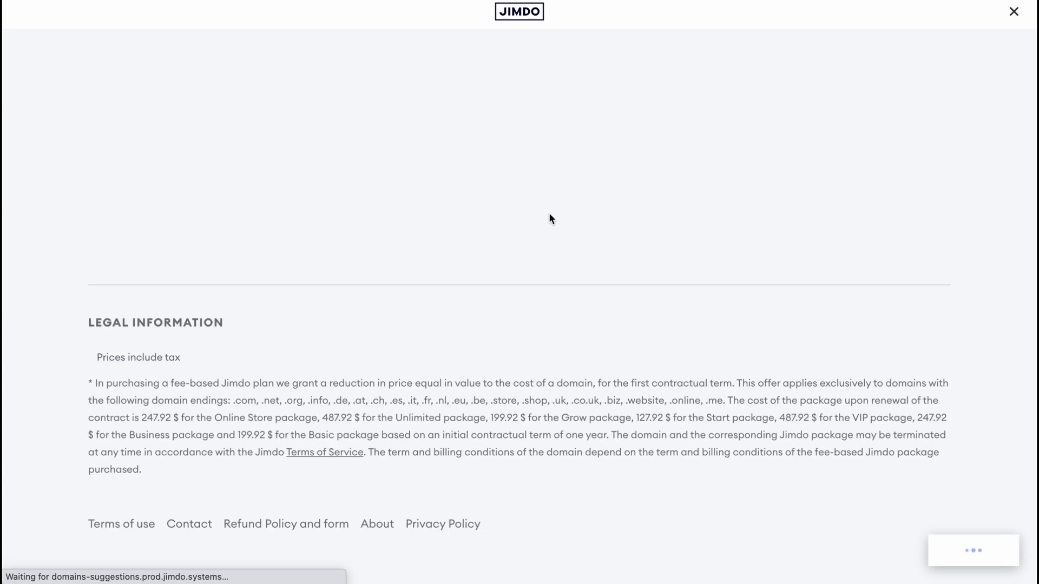
pyautogui.scroll(-8, 591, 422)
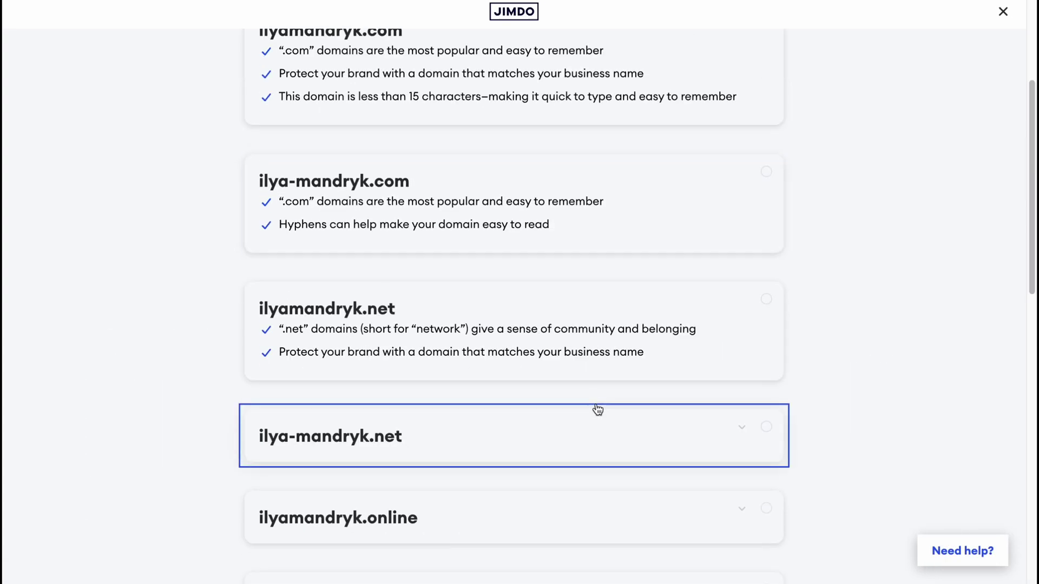
pyautogui.scroll(-1, 584, 409)
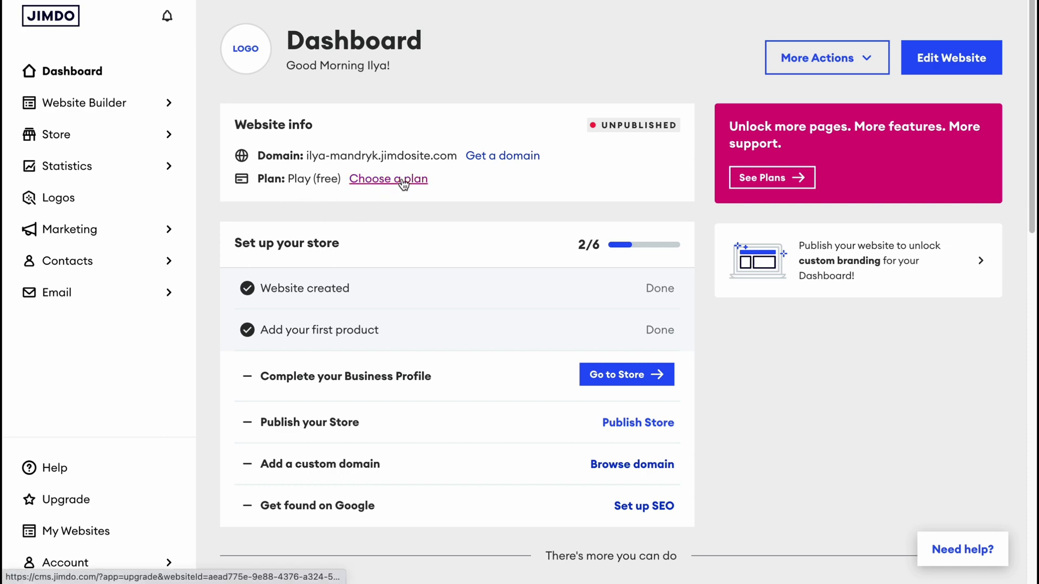
pyautogui.scroll(-2, 519, 250)
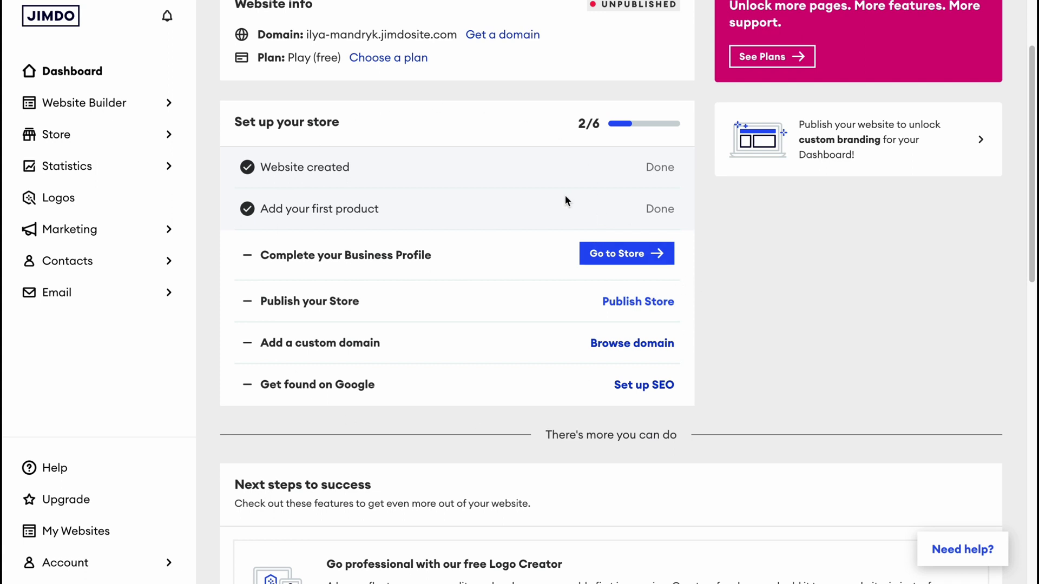
pyautogui.moveTo(262, 167); pyautogui.dragTo(349, 169)
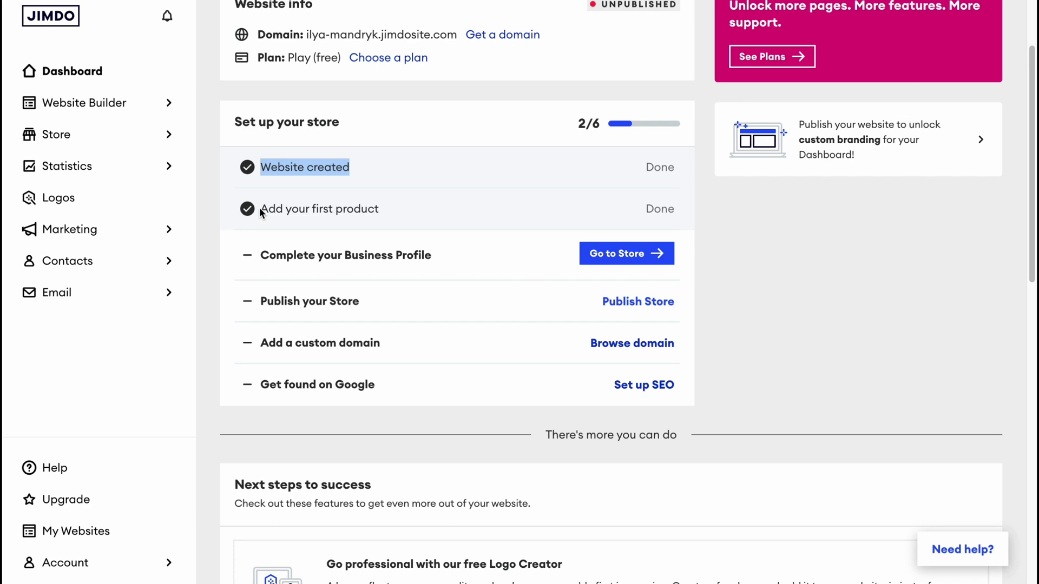
pyautogui.moveTo(259, 209); pyautogui.dragTo(381, 210)
pyautogui.click(846, 262)
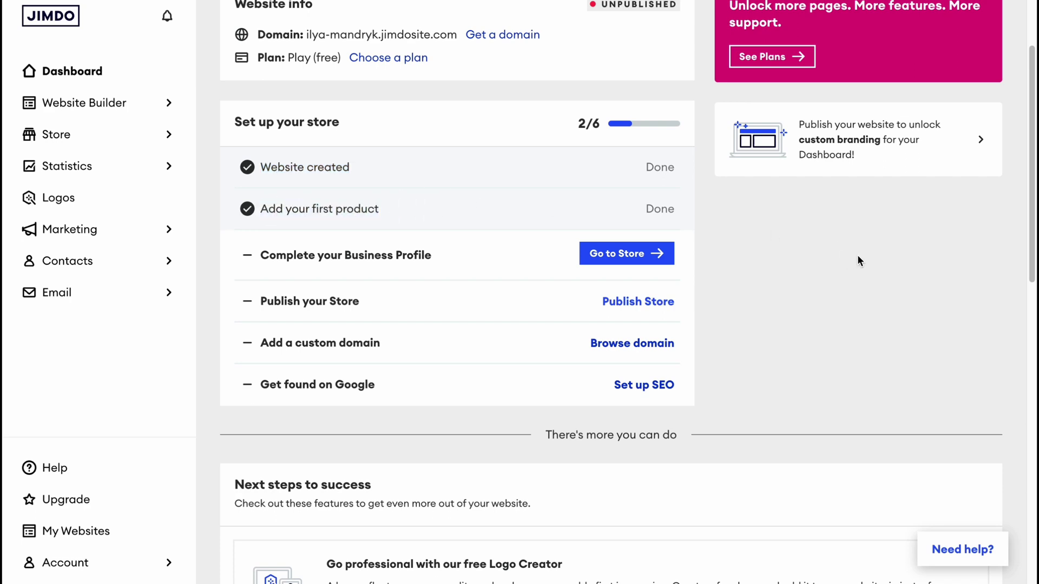
pyautogui.scroll(2, 795, 329)
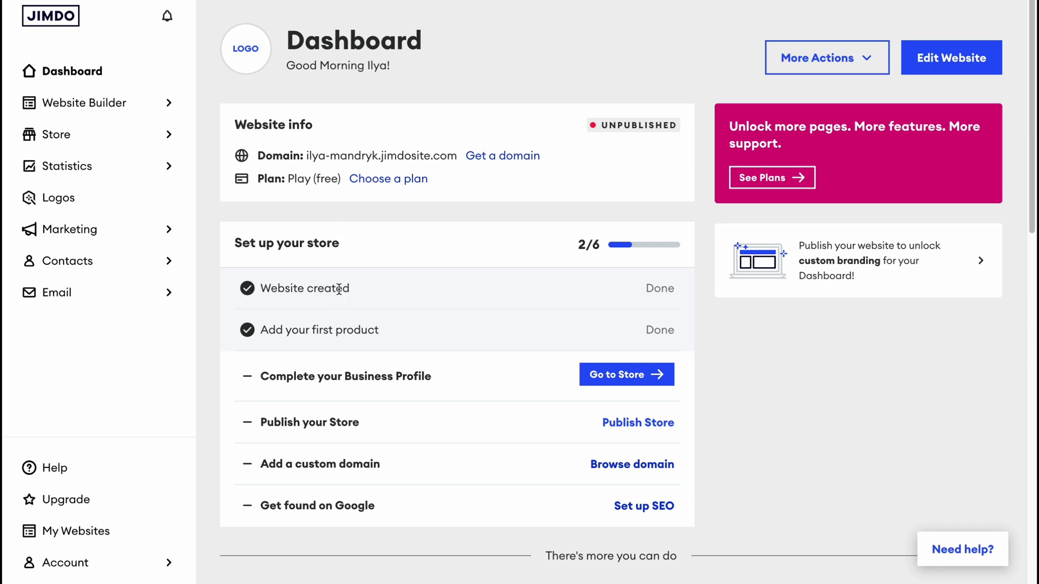
pyautogui.scroll(-10, 334, 286)
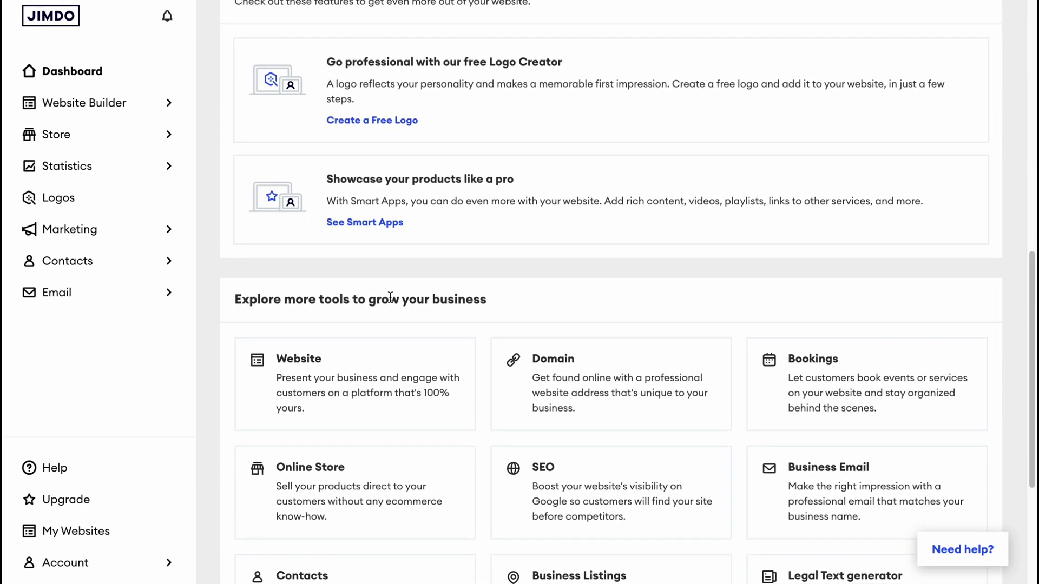
pyautogui.scroll(-2, 425, 309)
pyautogui.scroll(-2, 425, 309)
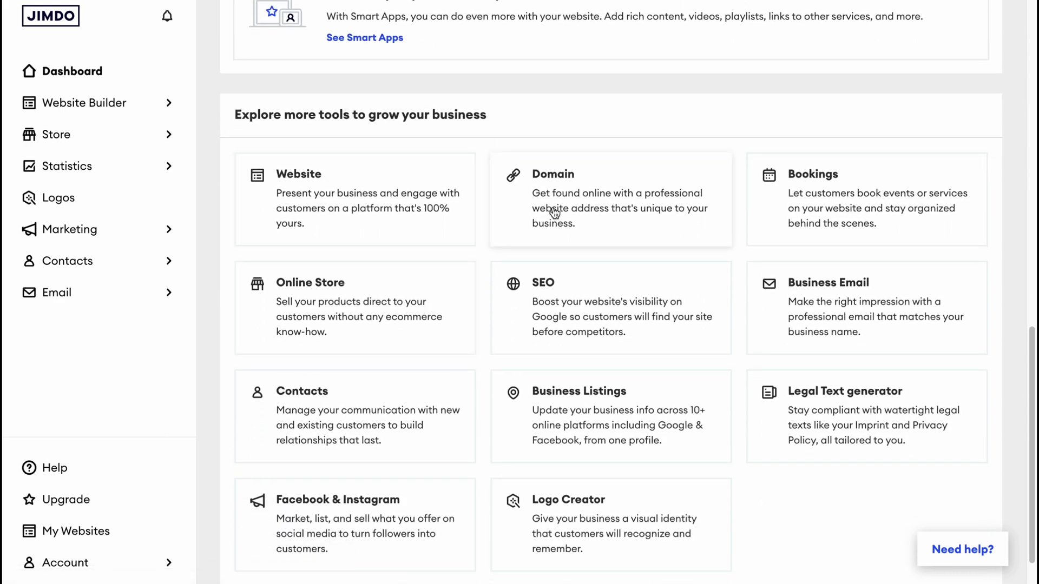
pyautogui.scroll(-1, 573, 240)
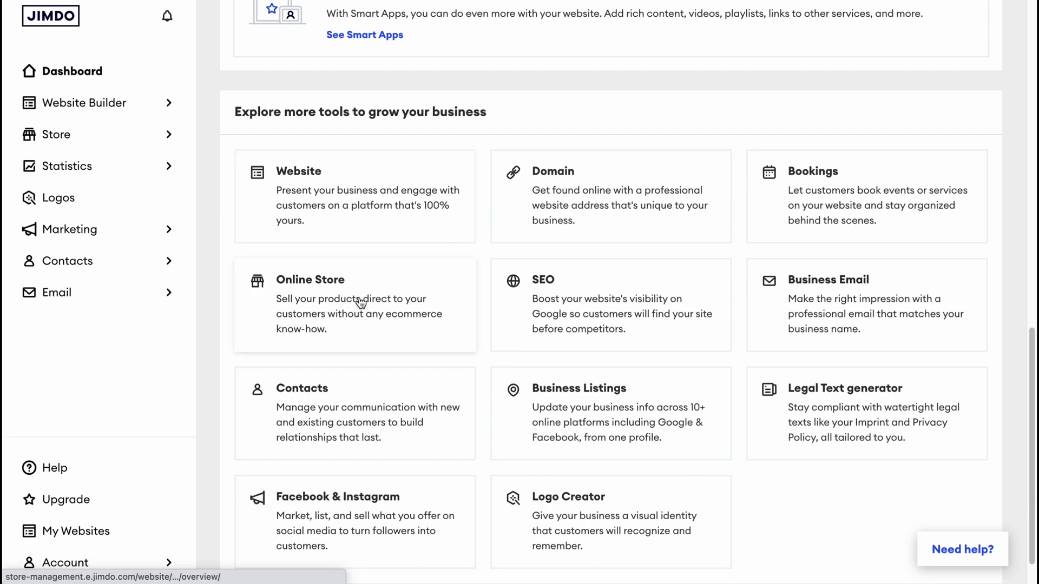
pyautogui.scroll(-1, 617, 355)
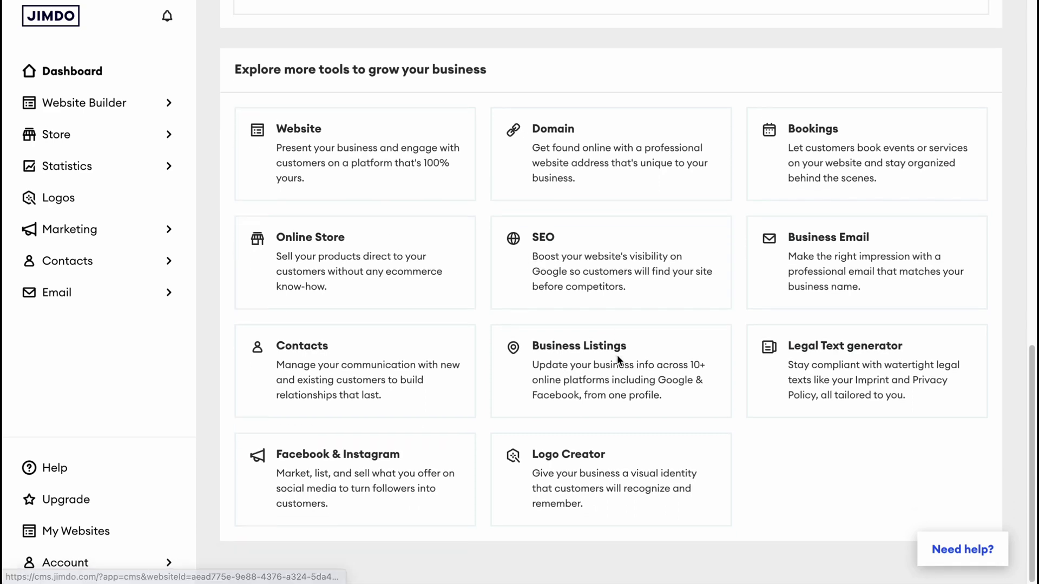
pyautogui.scroll(3, 671, 302)
pyautogui.scroll(15, 671, 301)
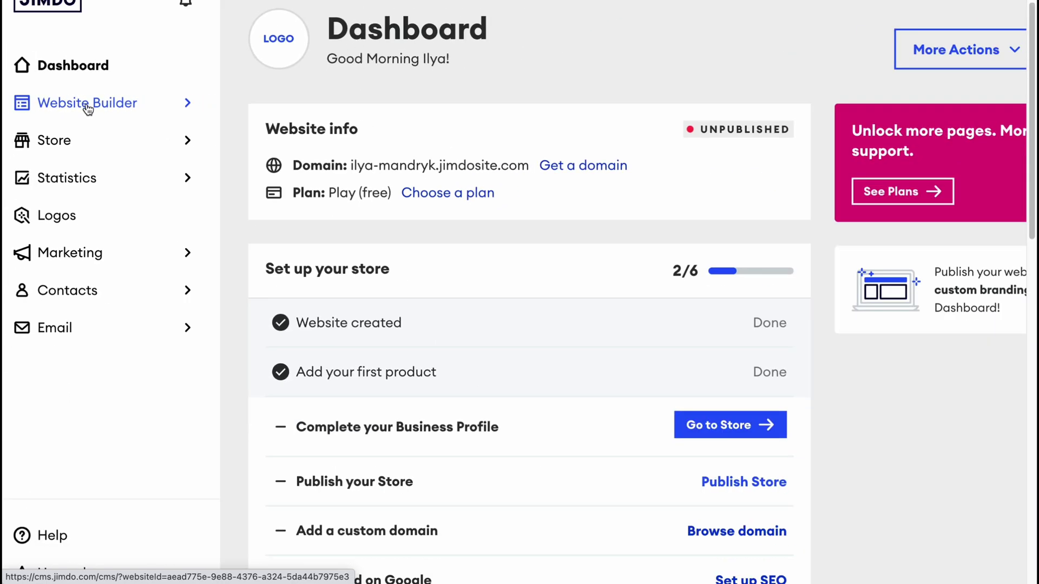
pyautogui.click(86, 105)
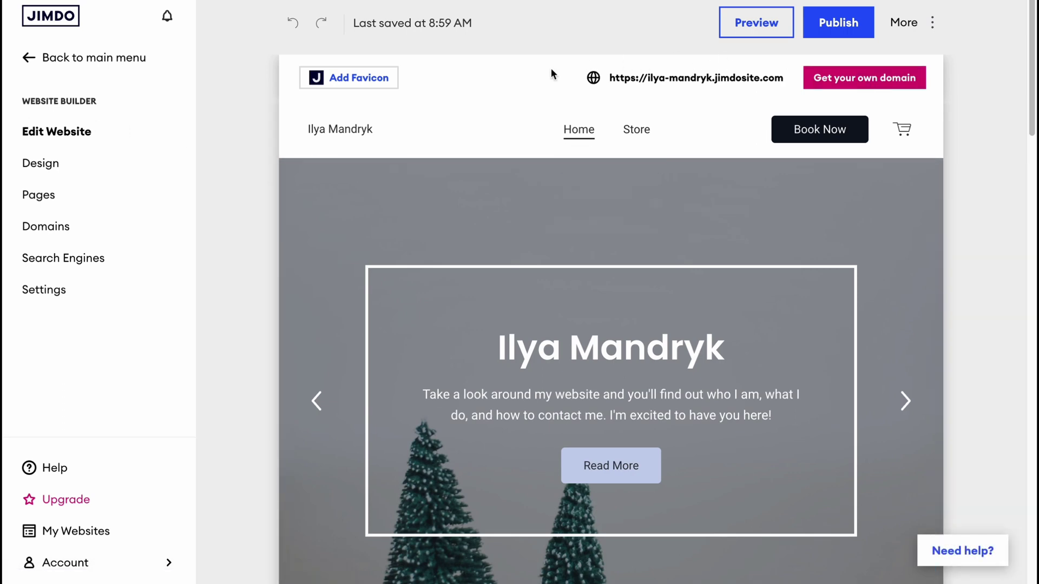
pyautogui.scroll(-3, 655, 339)
pyautogui.scroll(-4, 655, 339)
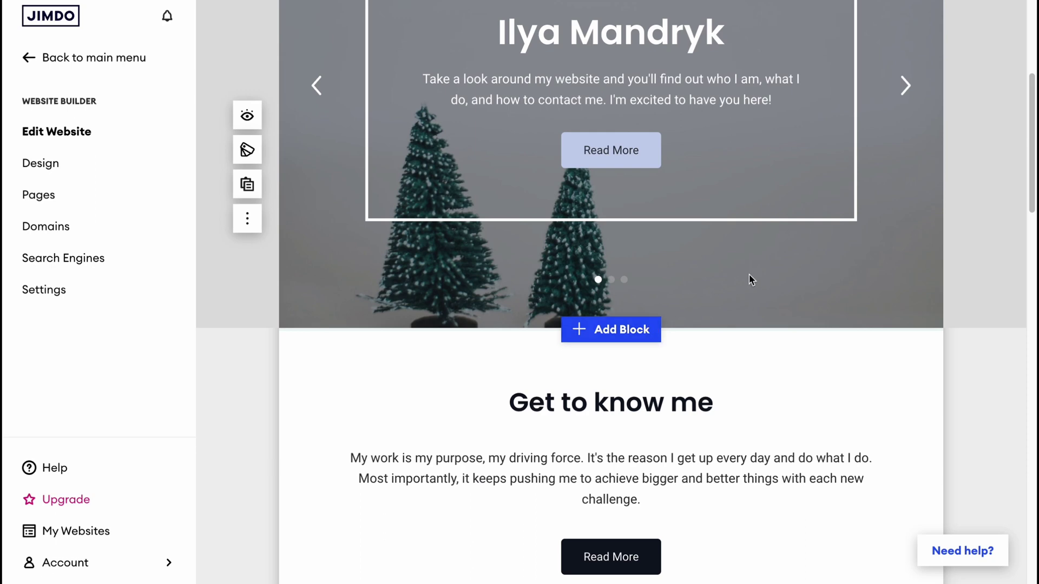
pyautogui.scroll(-5, 741, 289)
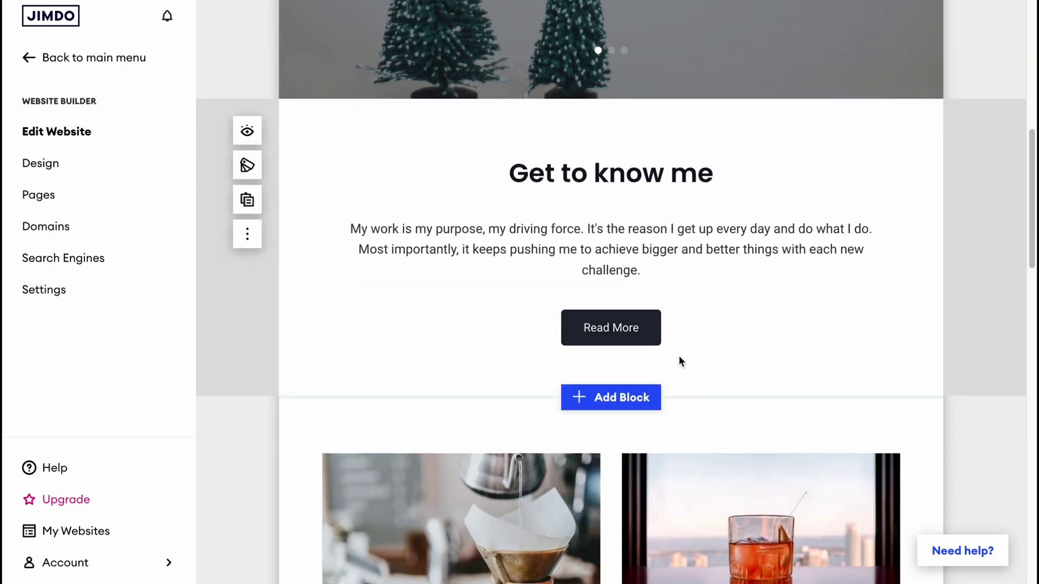
pyautogui.scroll(-4, 681, 355)
pyautogui.scroll(15, 649, 303)
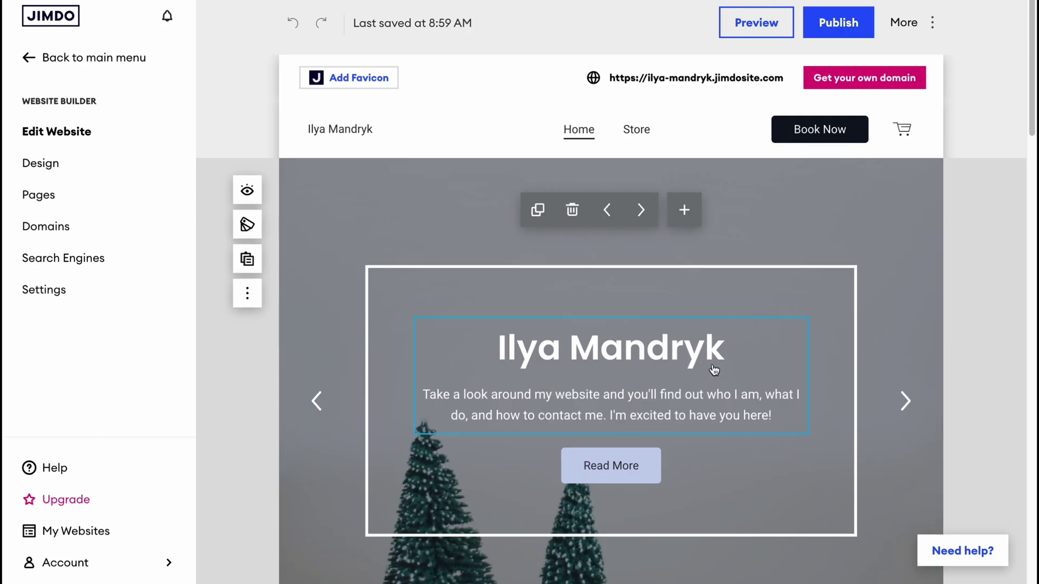
pyautogui.click(391, 233)
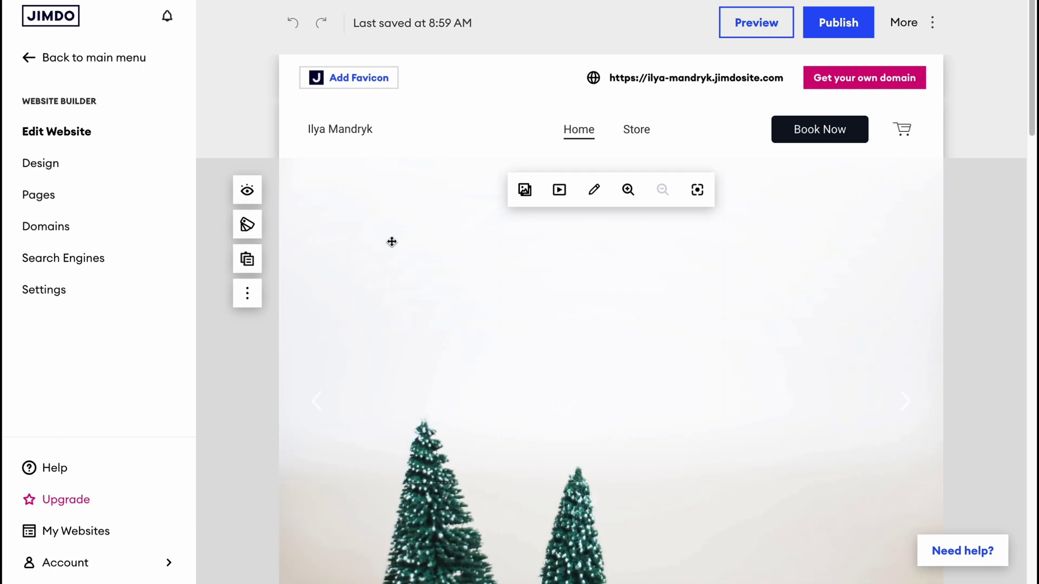
pyautogui.scroll(-1, 394, 243)
pyautogui.scroll(1, 420, 260)
pyautogui.scroll(-4, 666, 360)
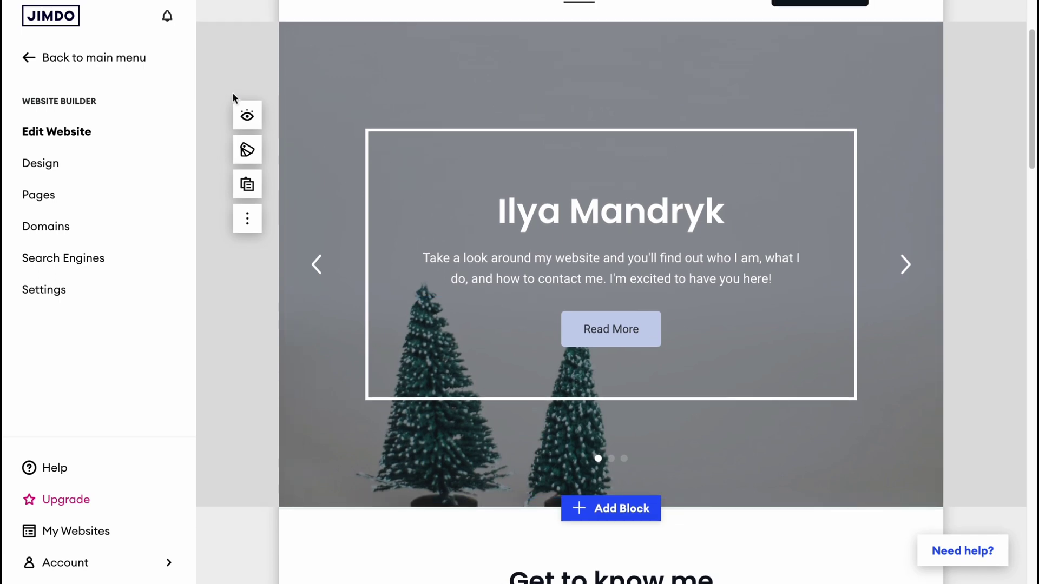
pyautogui.click(248, 223)
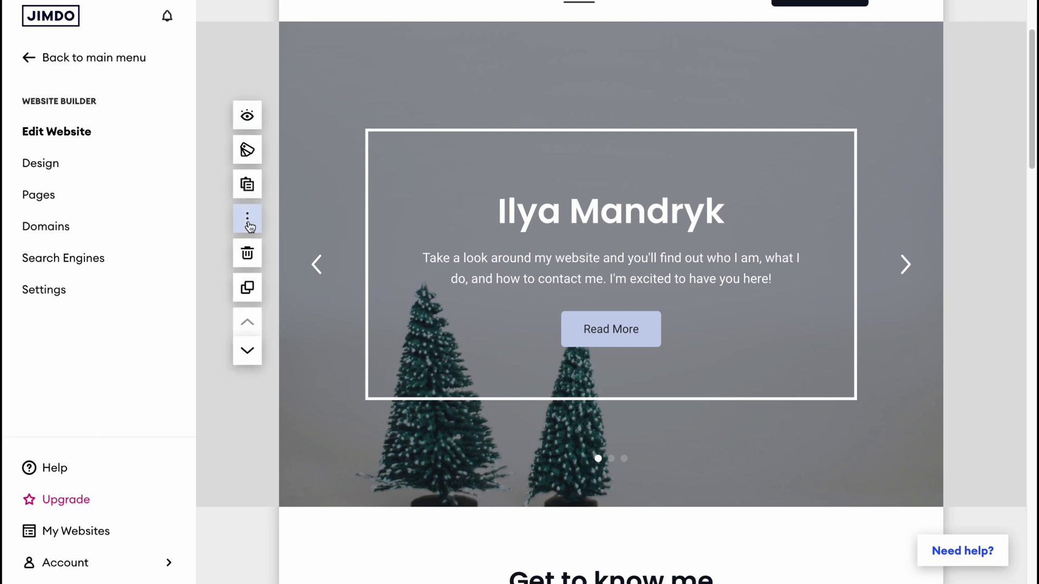
pyautogui.click(248, 353)
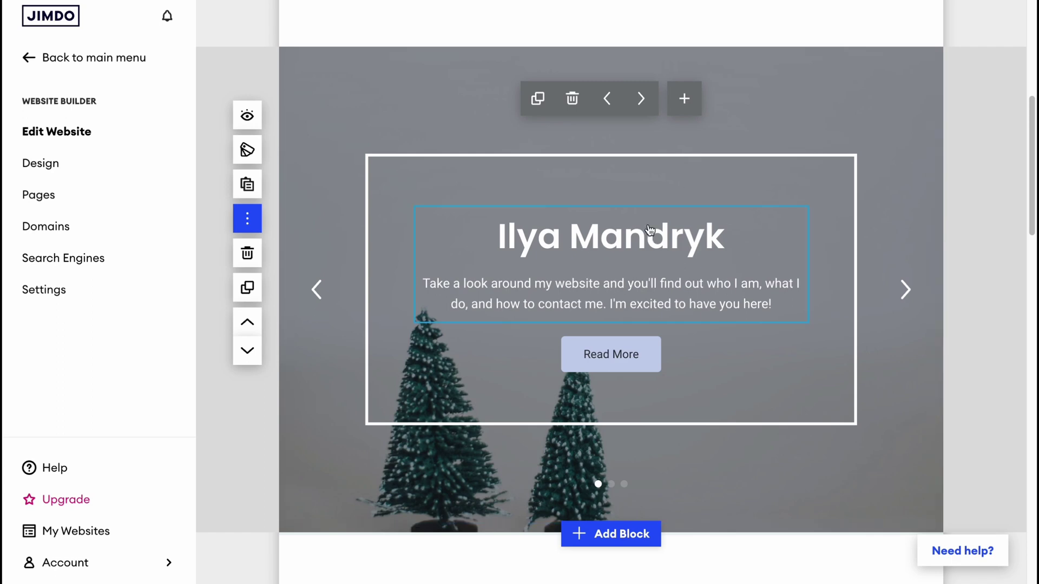
pyautogui.click(250, 323)
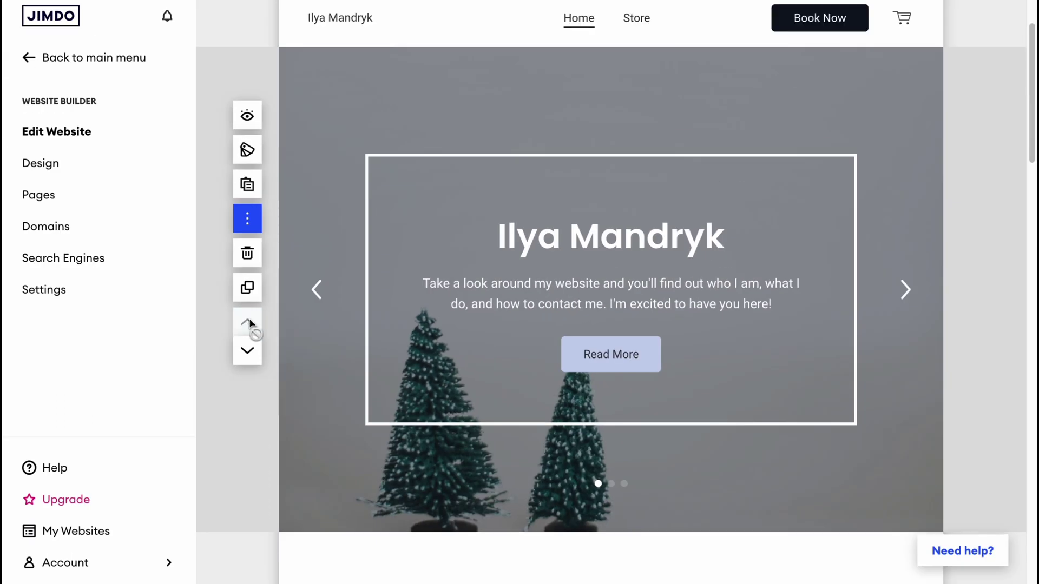
pyautogui.scroll(2, 465, 314)
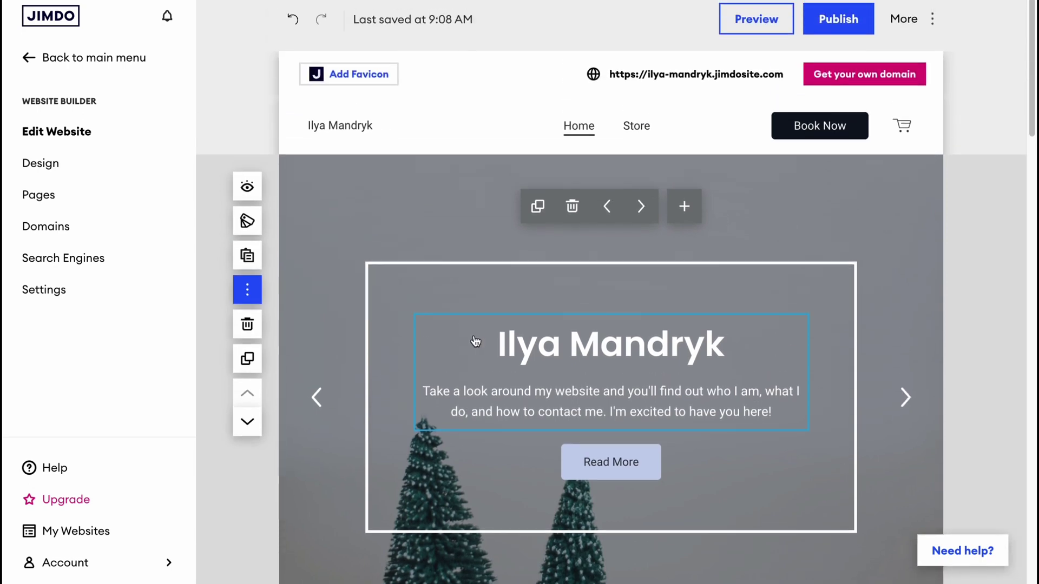
pyautogui.scroll(-1, 339, 344)
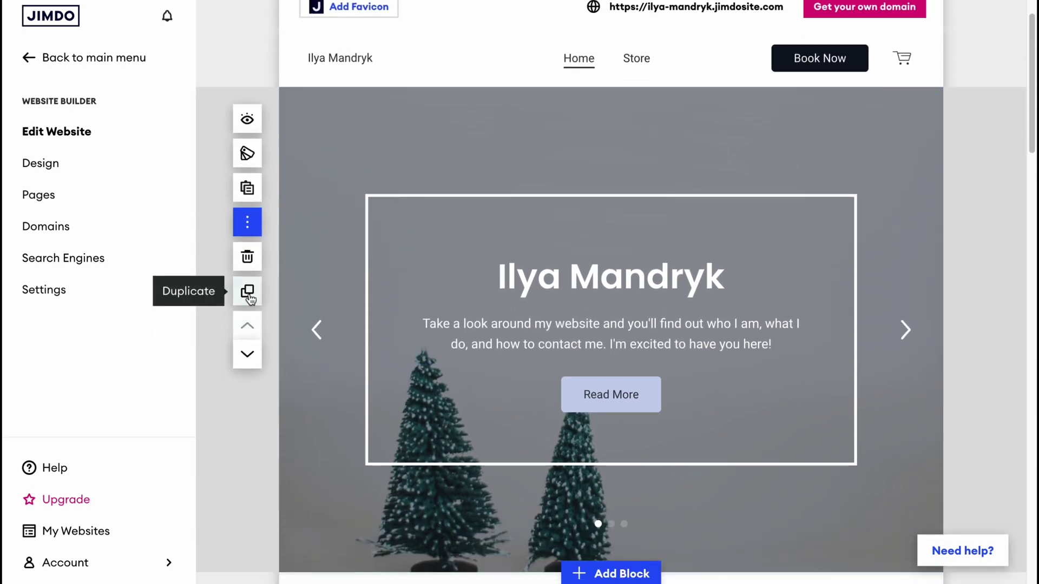
pyautogui.scroll(-1, 250, 299)
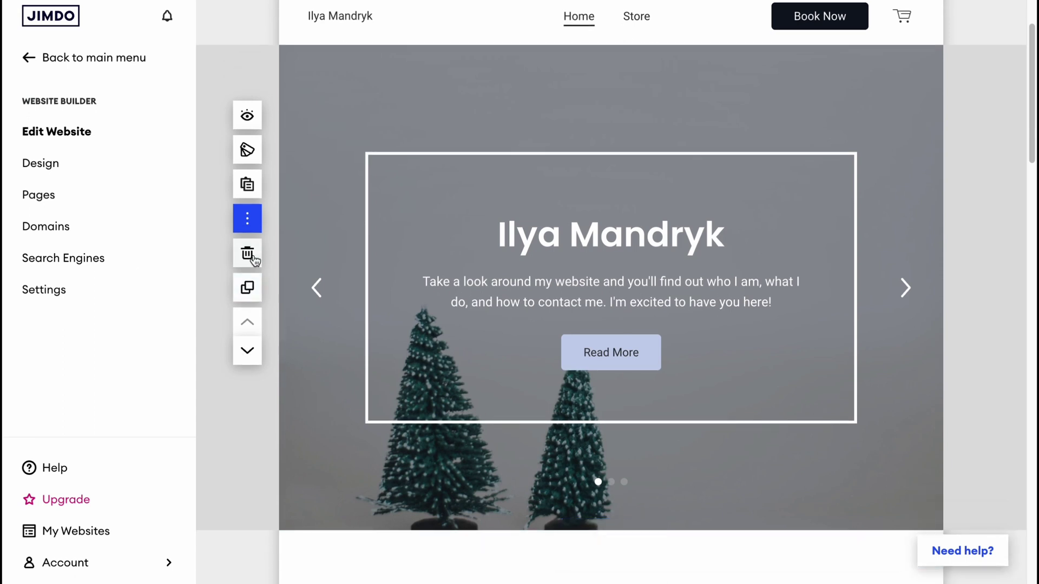
# Replace the hero slide's title text with 'HelperMan'
pyautogui.click(247, 217)
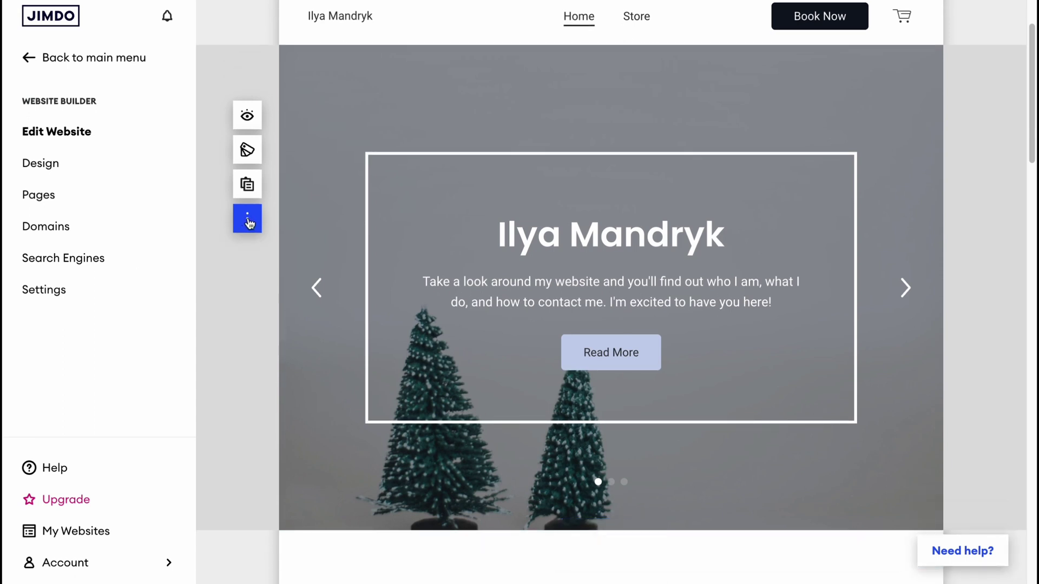
pyautogui.click(248, 219)
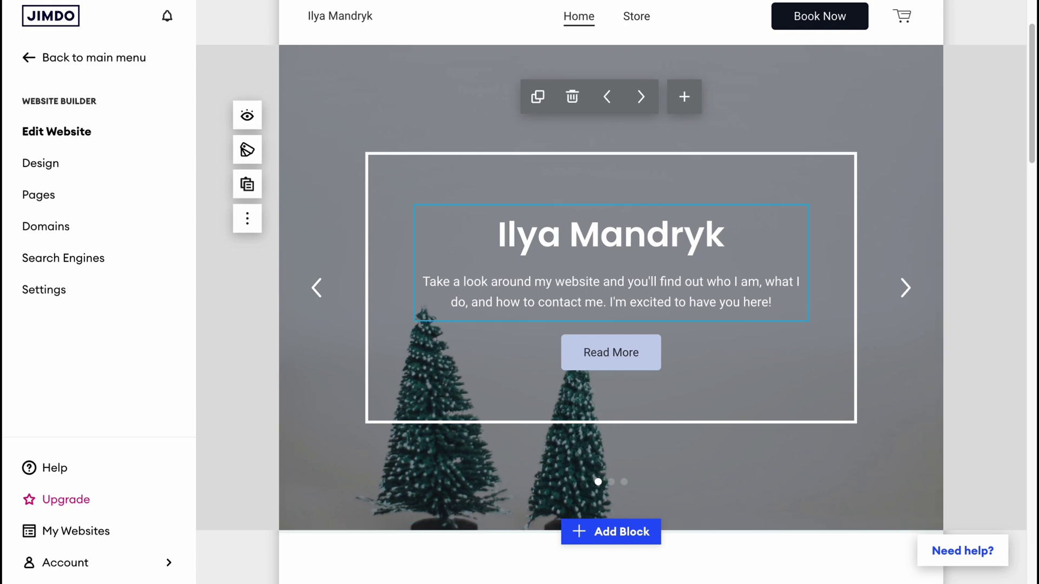
pyautogui.click(658, 237)
pyautogui.moveTo(723, 241); pyautogui.dragTo(479, 227)
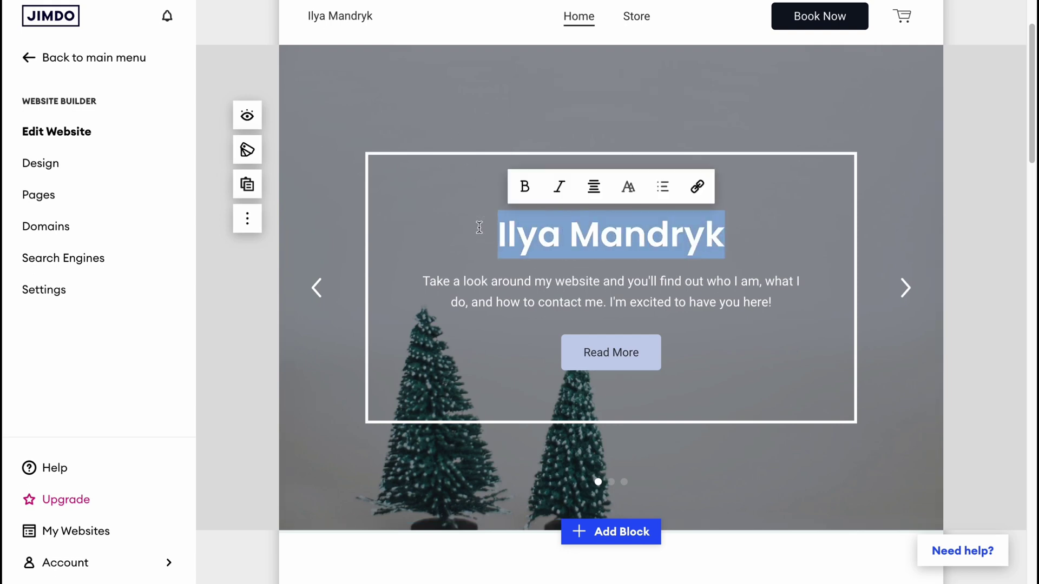
pyautogui.write('HelperMan')
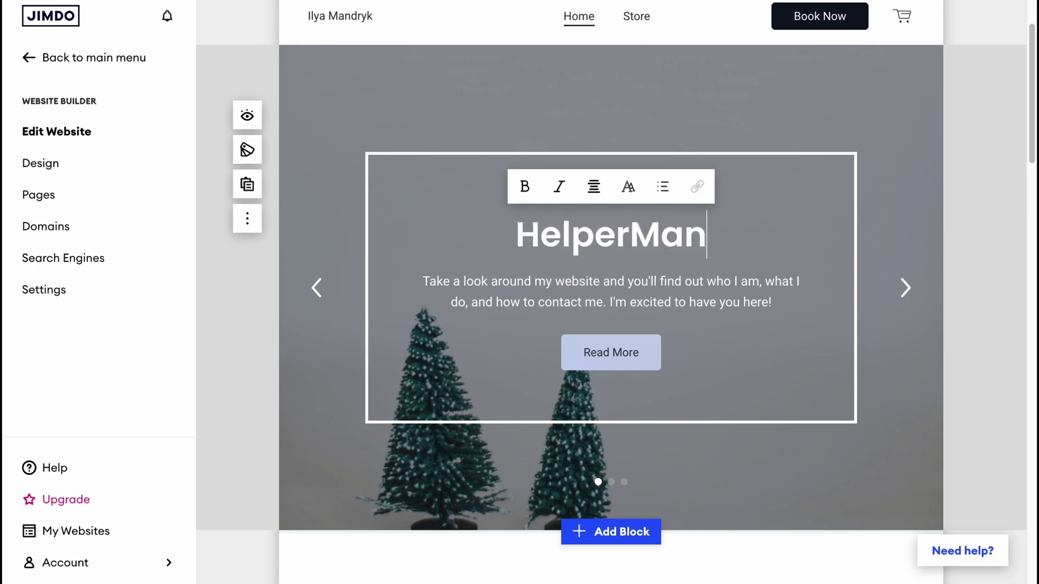
# Make the whole HelperMan title bold and italic
pyautogui.click(526, 187)
pyautogui.click(558, 190)
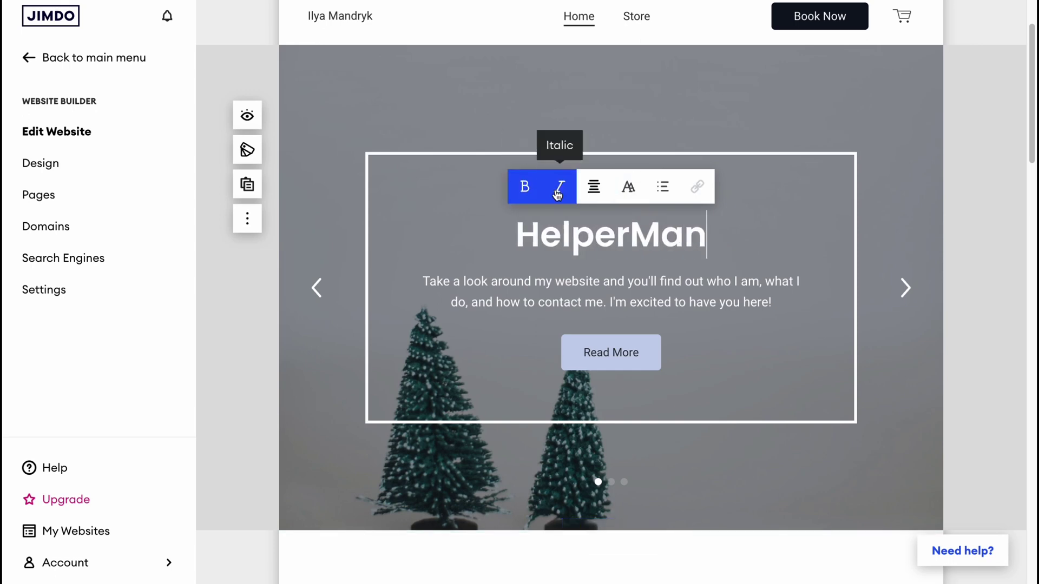
pyautogui.doubleClick(529, 234)
pyautogui.click(534, 188)
pyautogui.click(561, 190)
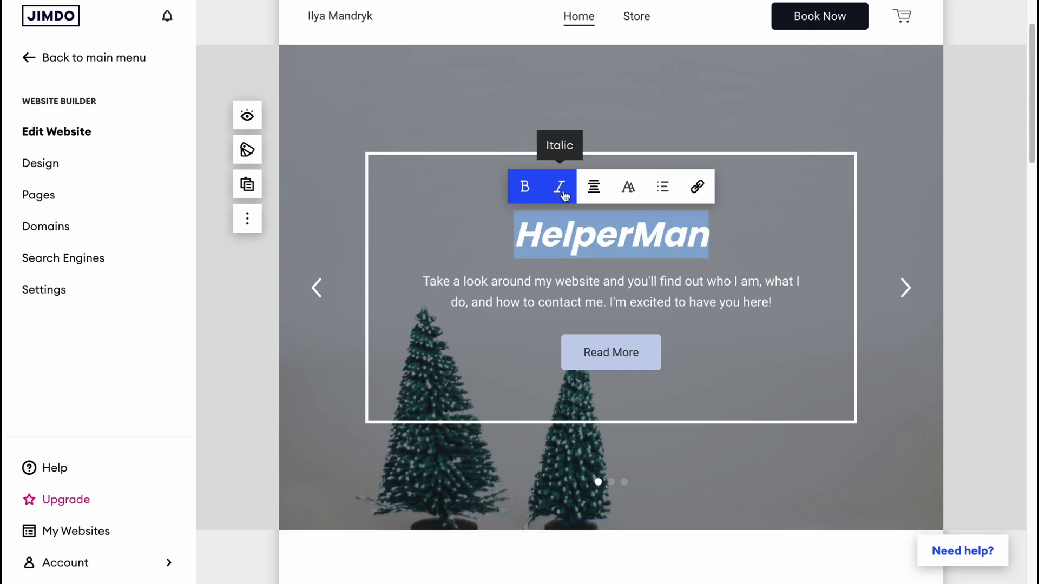
# Check the title's alignment choices, then reselect and deselect HelperMan without further changes
pyautogui.click(601, 197)
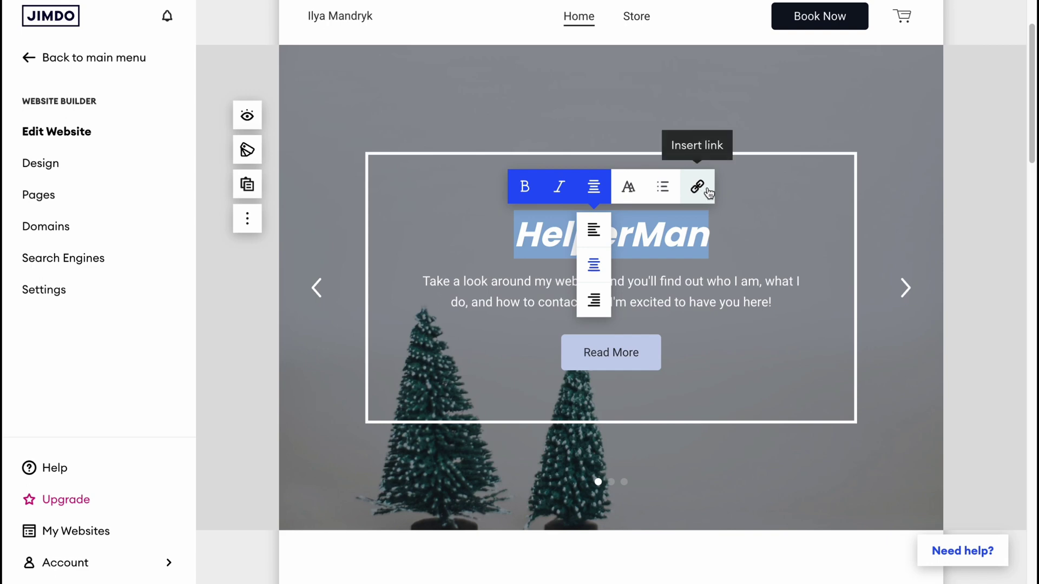
pyautogui.click(711, 239)
pyautogui.click(699, 233)
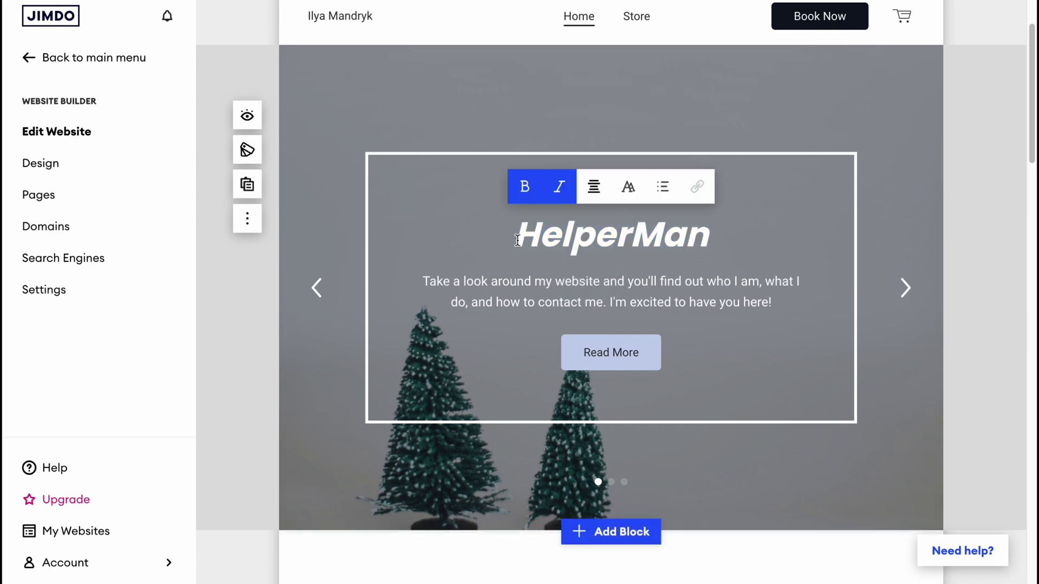
pyautogui.moveTo(516, 235); pyautogui.dragTo(719, 237)
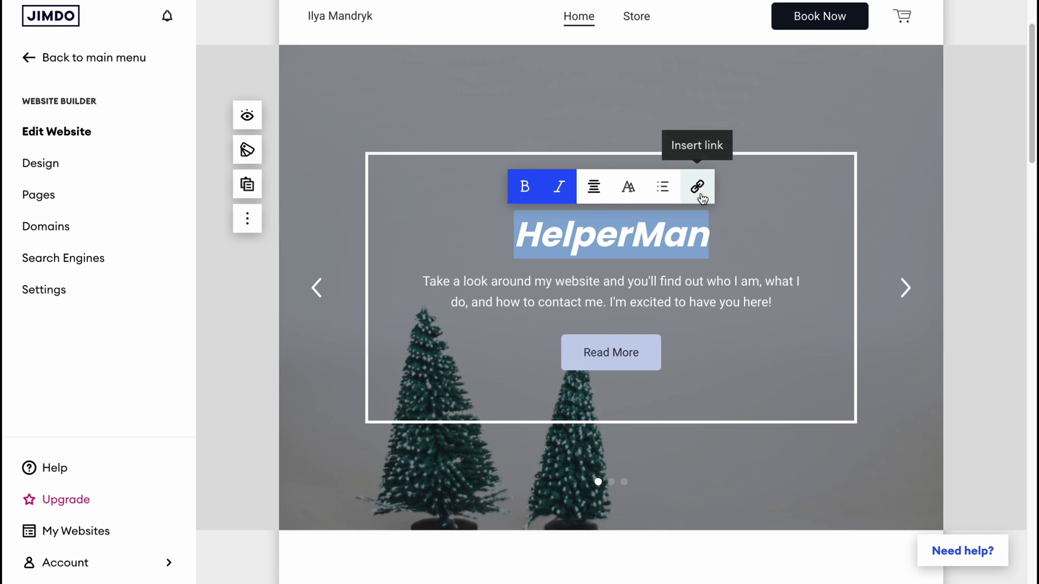
pyautogui.click(784, 235)
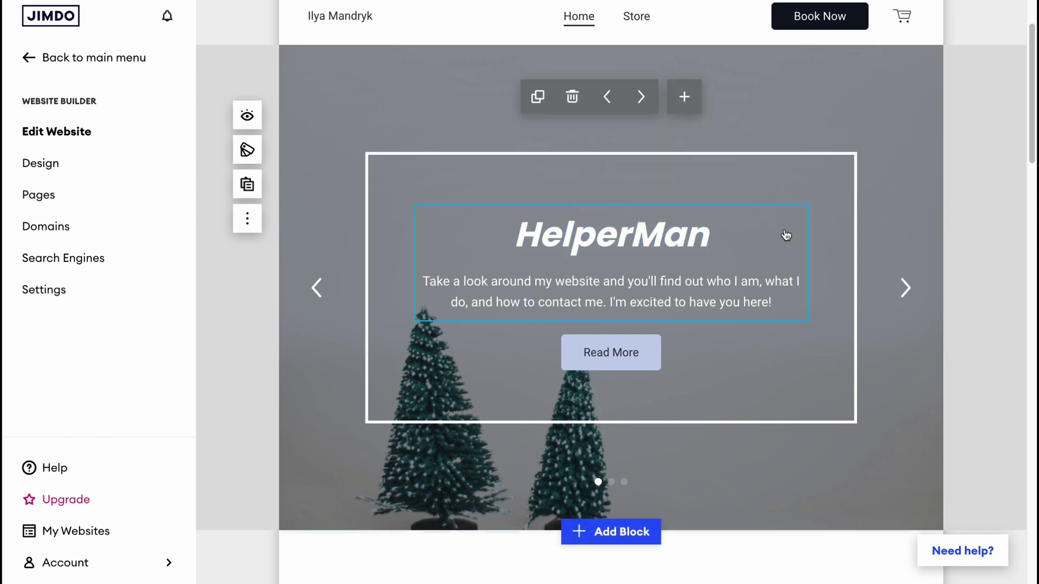
# Check Read More's link options without adding a link, then advance the slider to About Me
pyautogui.click(622, 365)
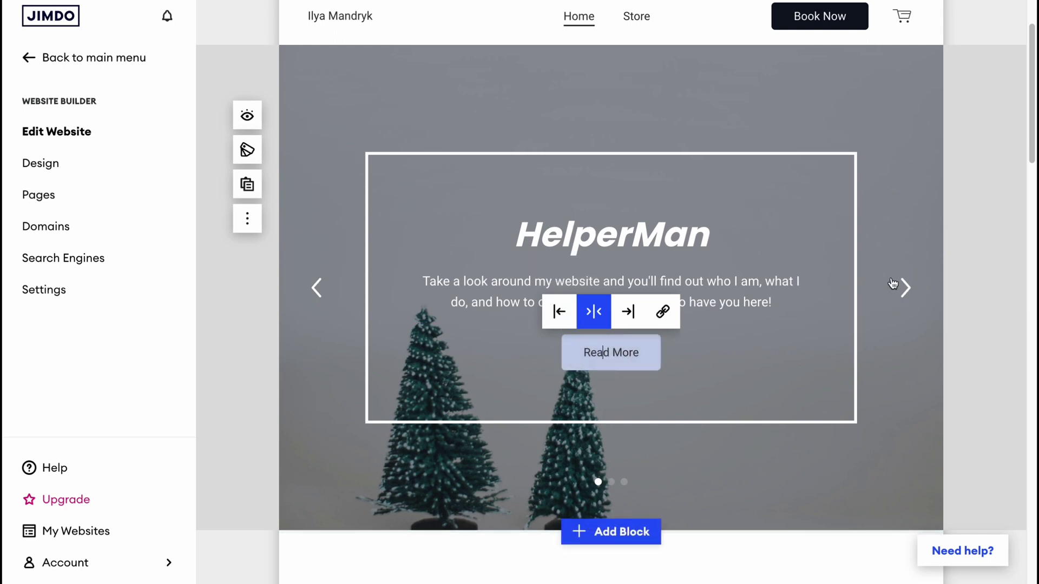
pyautogui.click(912, 290)
pyautogui.click(603, 354)
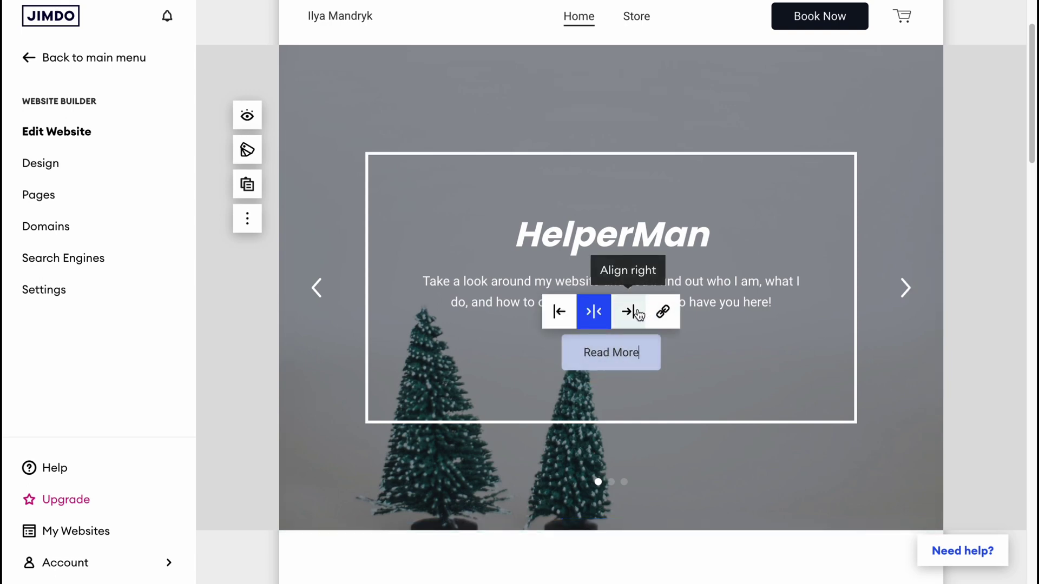
pyautogui.click(665, 317)
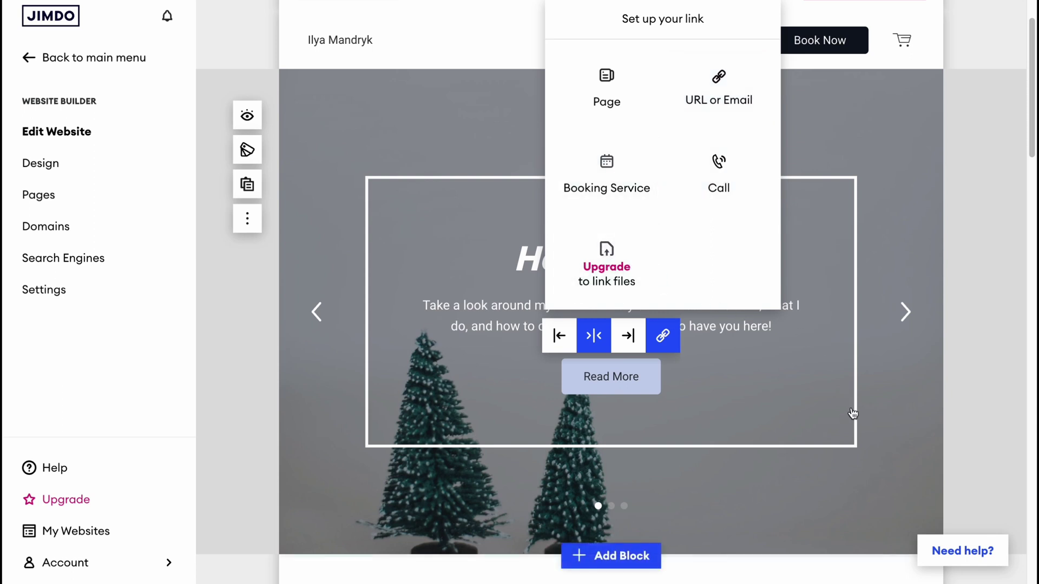
pyautogui.click(914, 380)
pyautogui.click(905, 313)
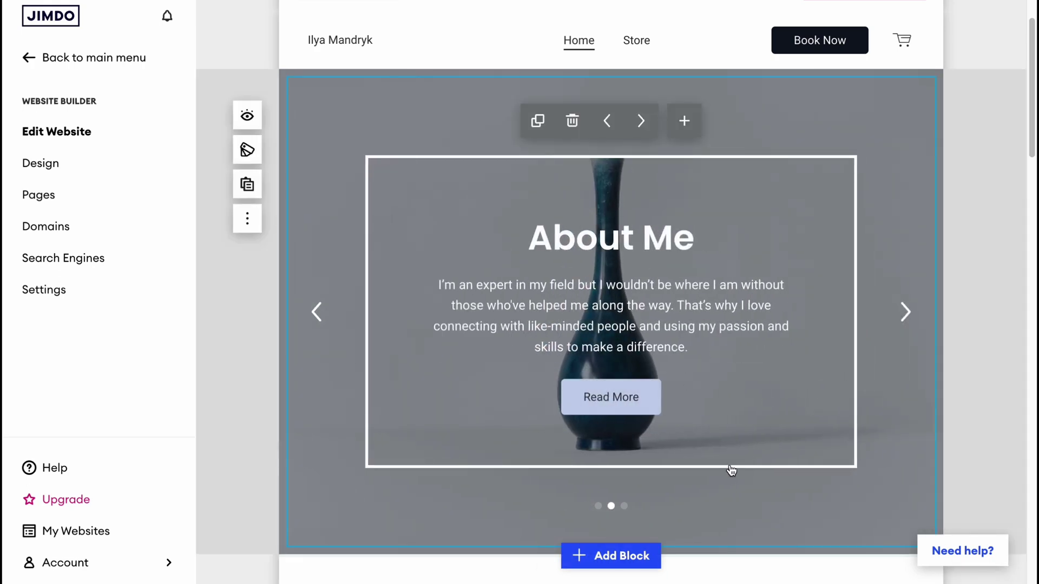
pyautogui.scroll(-1, 531, 457)
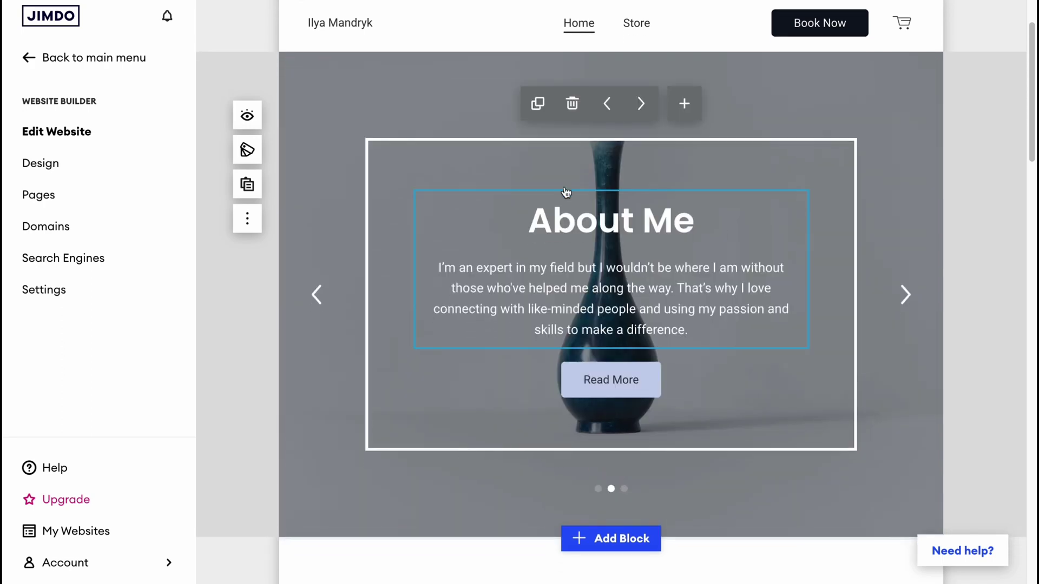
pyautogui.scroll(-8, 701, 318)
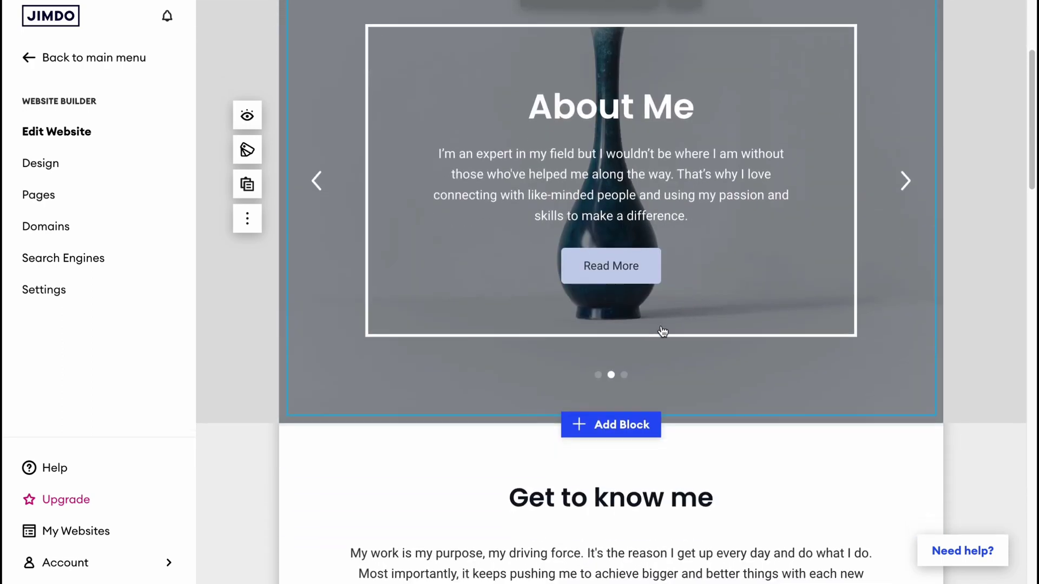
pyautogui.scroll(8, 346, 270)
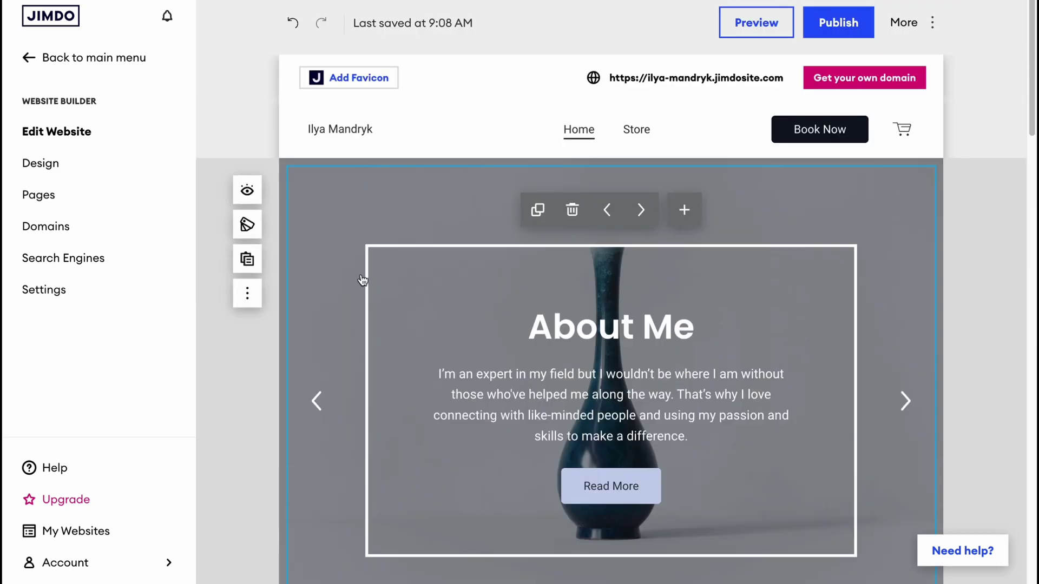
pyautogui.scroll(-4, 569, 336)
pyautogui.scroll(-1, 632, 350)
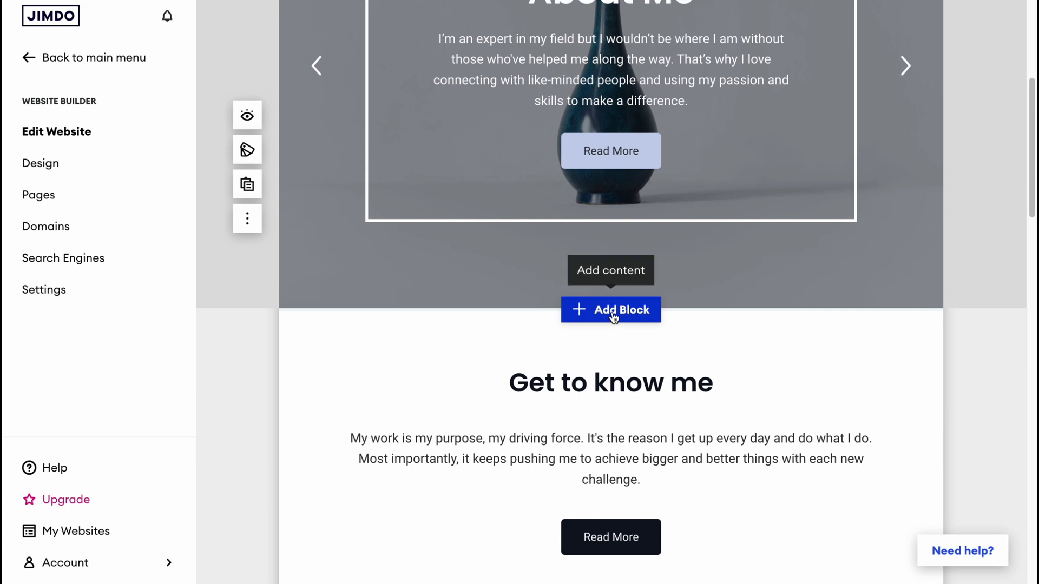
# Insert a block below About Me, browse categories, and add the three-column 'What makes us different?' Columns layout
pyautogui.click(614, 314)
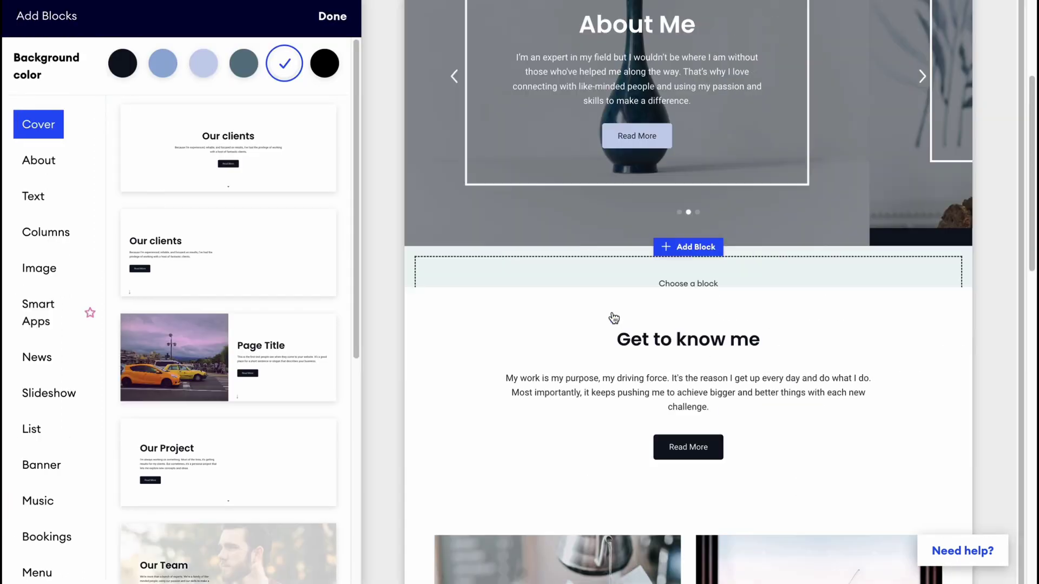
pyautogui.moveTo(215, 231)
pyautogui.moveTo(151, 194)
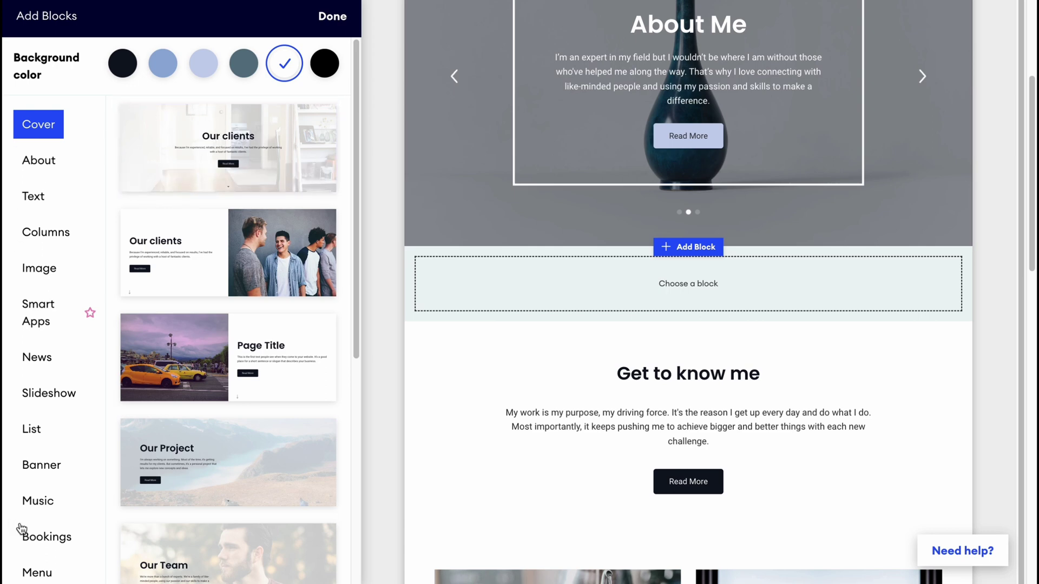
pyautogui.moveTo(220, 250)
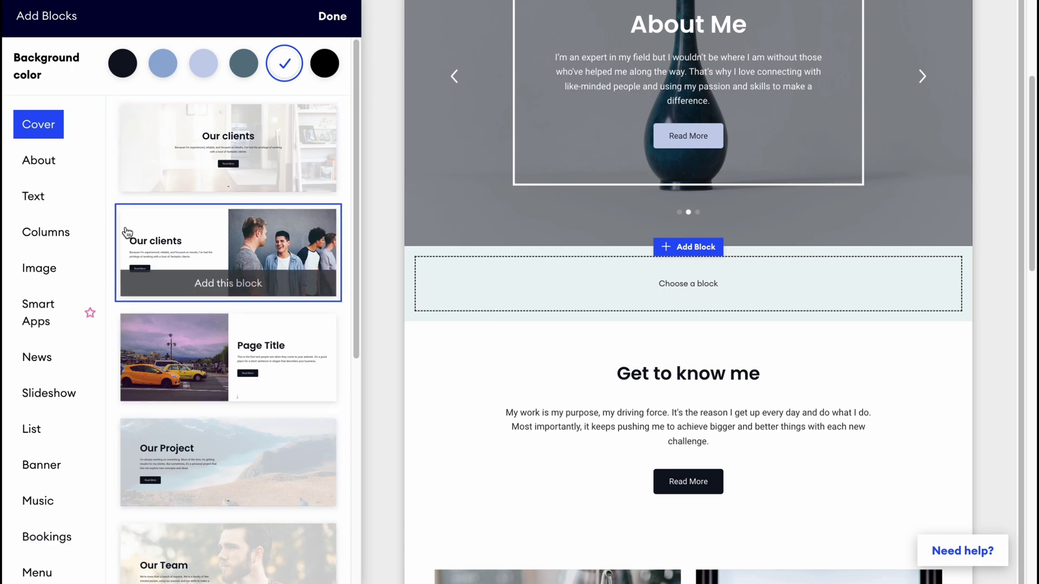
pyautogui.click(37, 160)
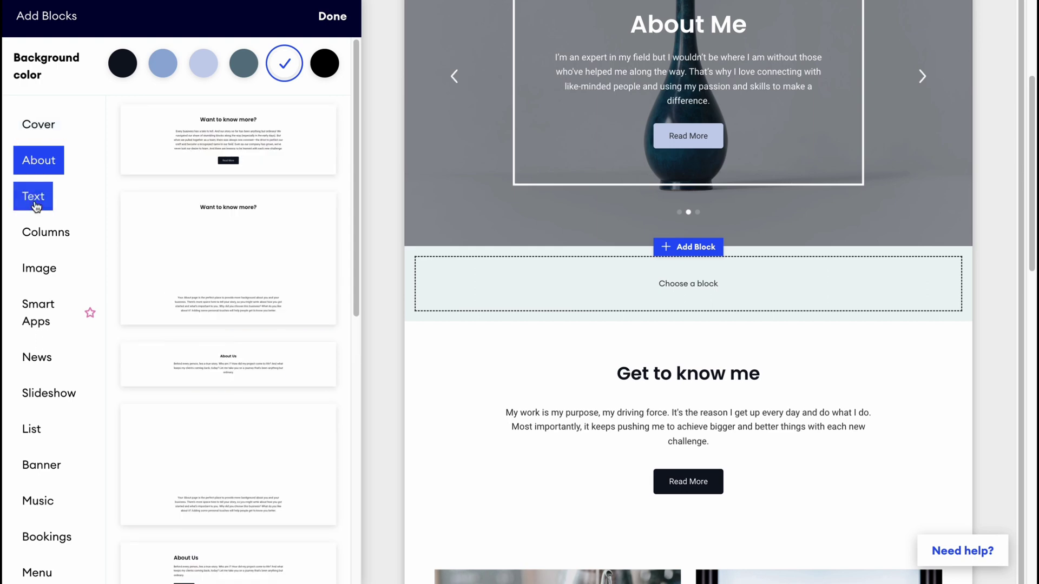
pyautogui.click(48, 195)
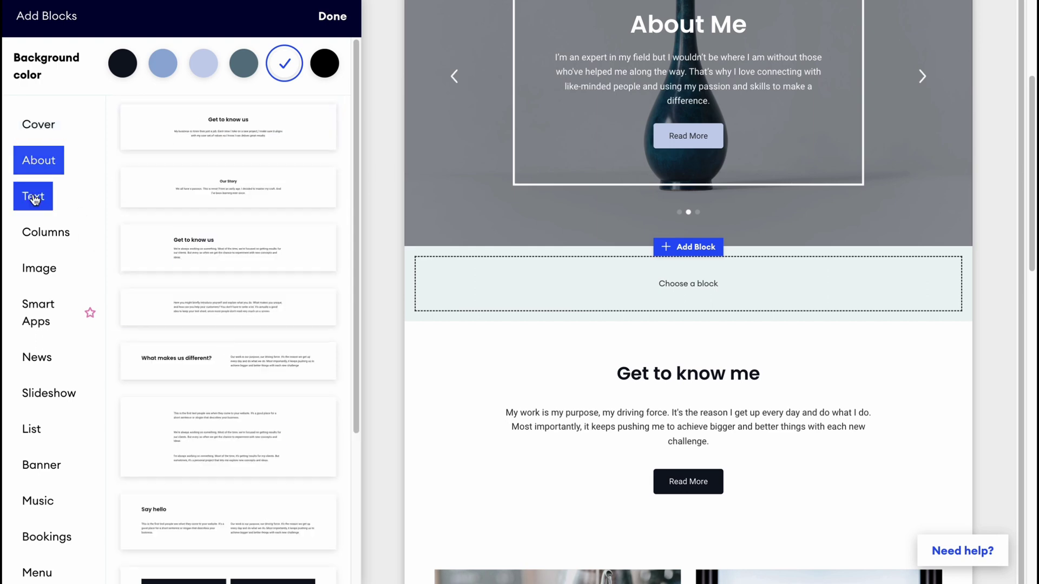
pyautogui.click(46, 240)
pyautogui.click(51, 278)
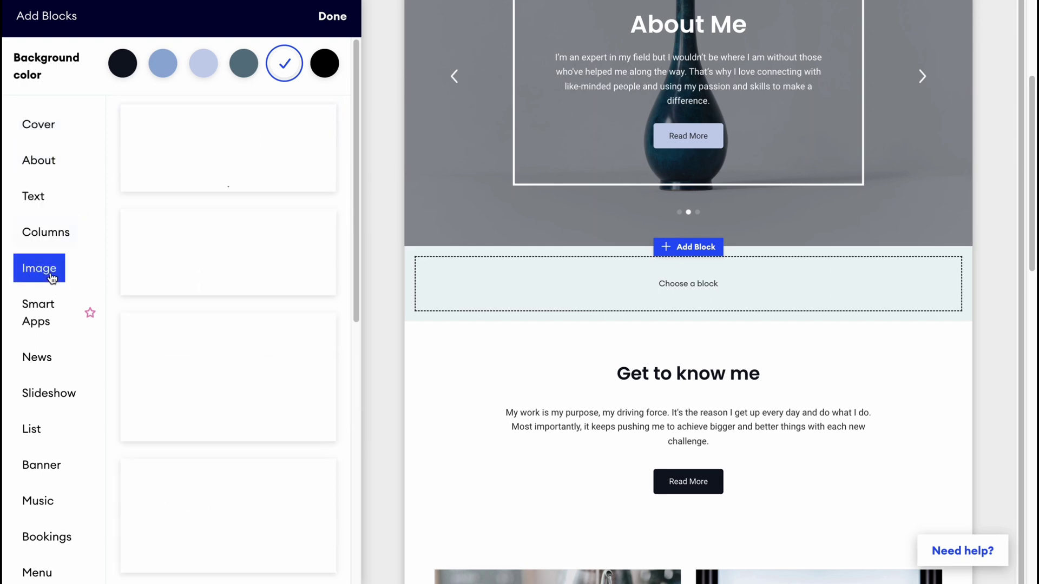
pyautogui.click(46, 234)
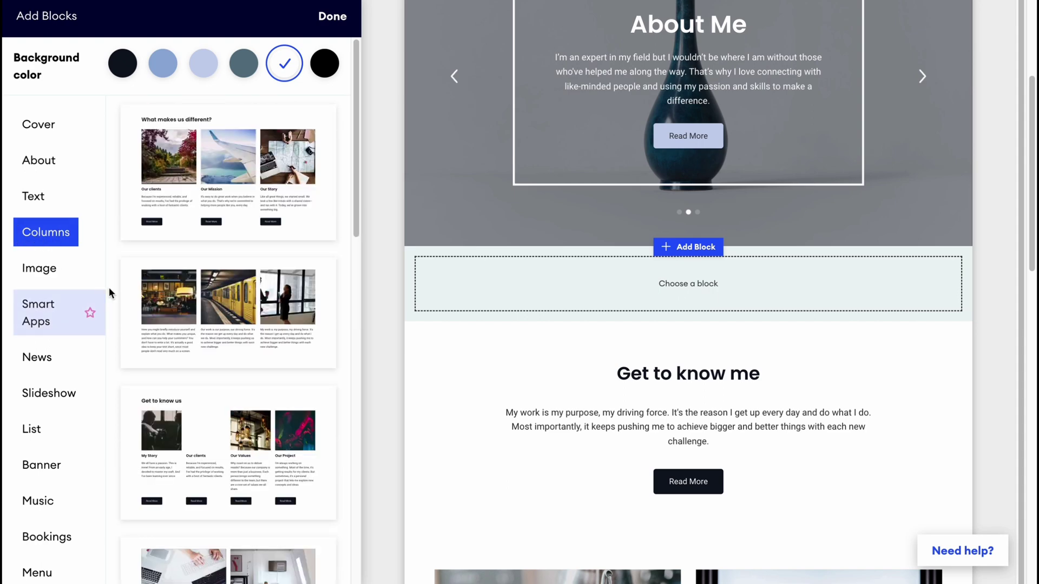
pyautogui.click(195, 162)
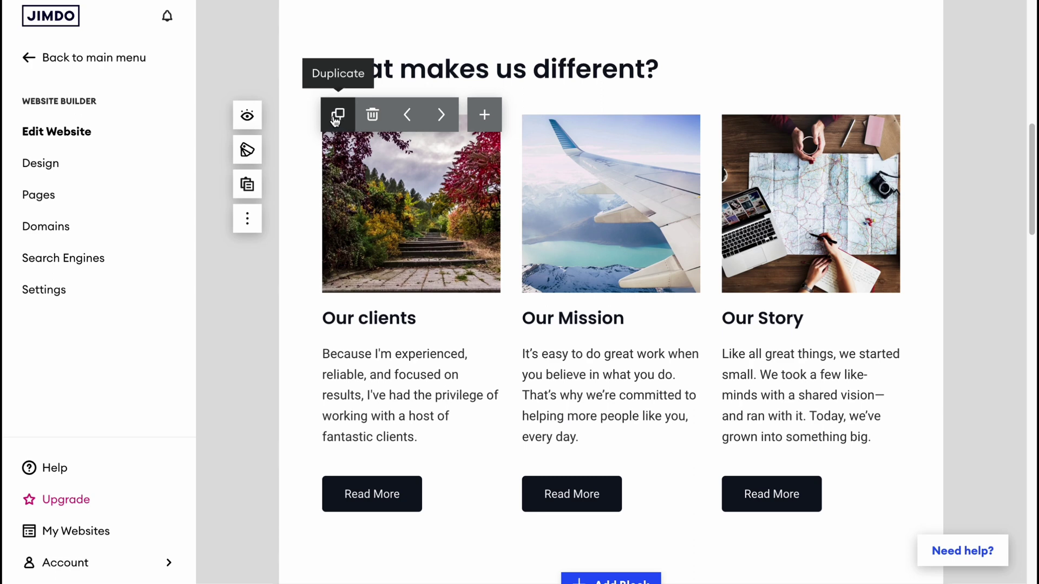
pyautogui.click(437, 230)
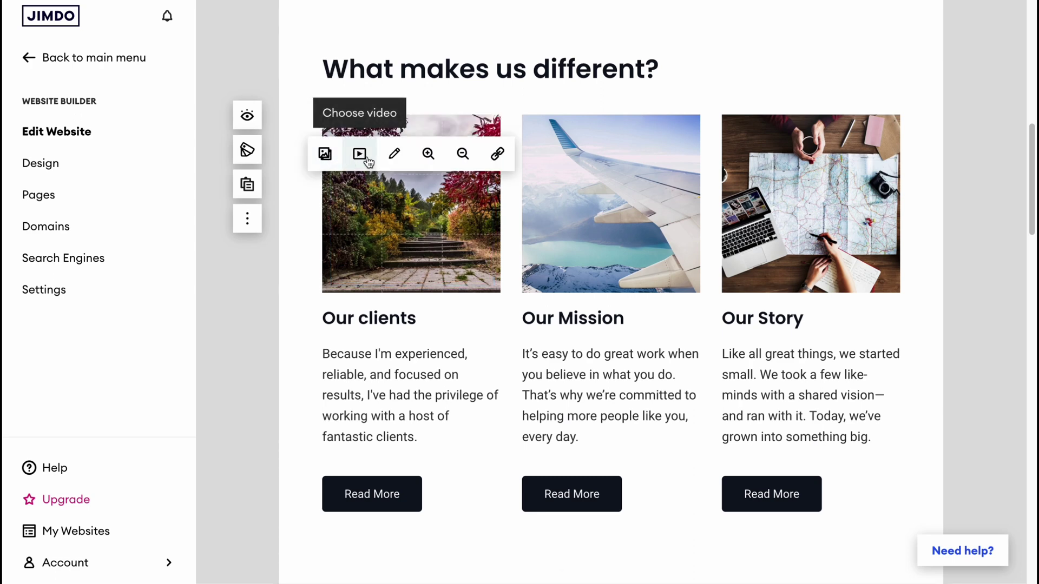
pyautogui.click(432, 158)
pyautogui.click(463, 157)
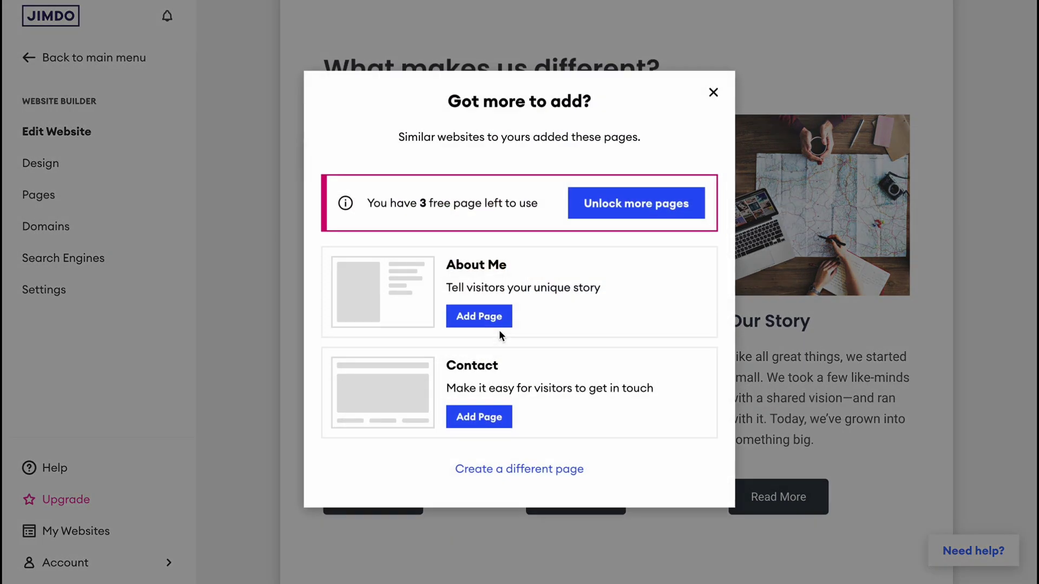
pyautogui.click(713, 93)
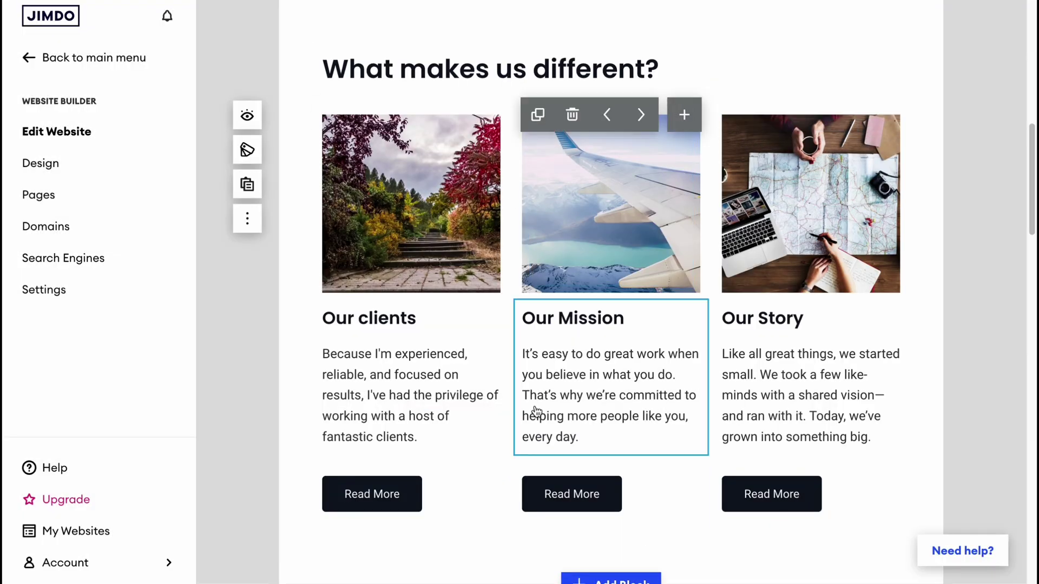
pyautogui.scroll(-5, 710, 407)
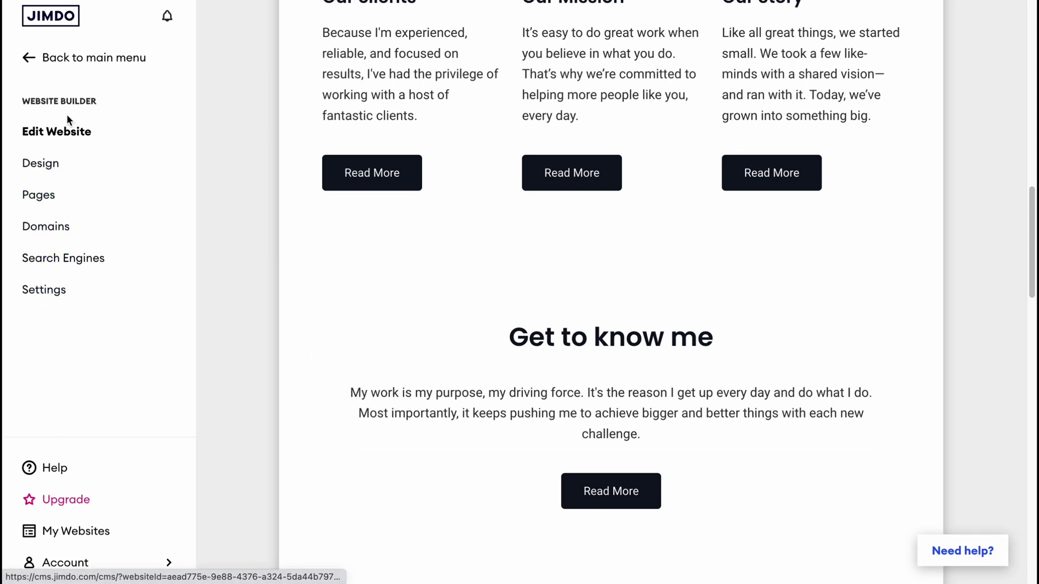
# In the colour palette settings, try grey and darker grey palettes, then apply purple
pyautogui.click(36, 167)
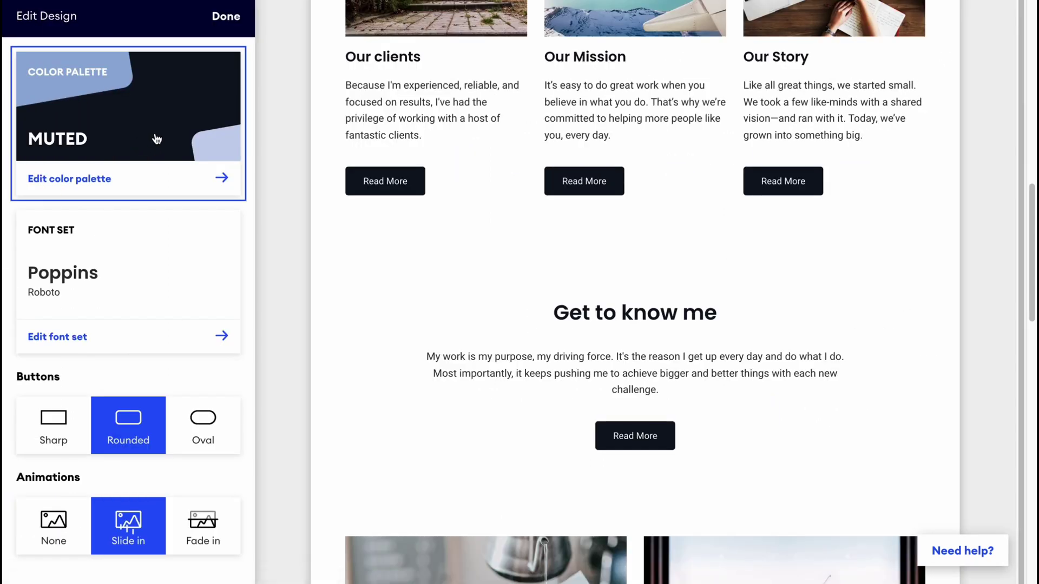
pyautogui.click(116, 134)
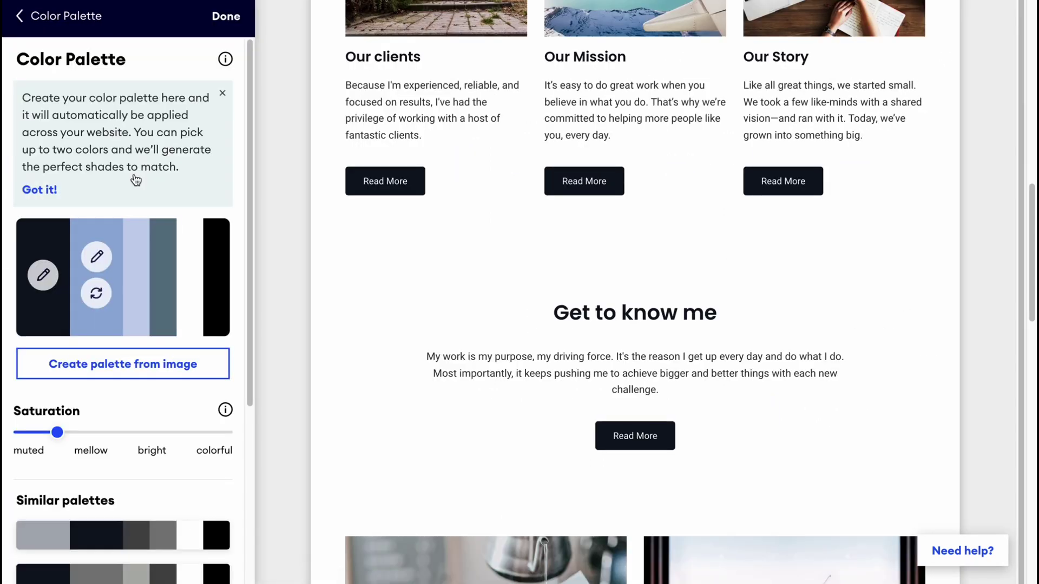
pyautogui.click(130, 527)
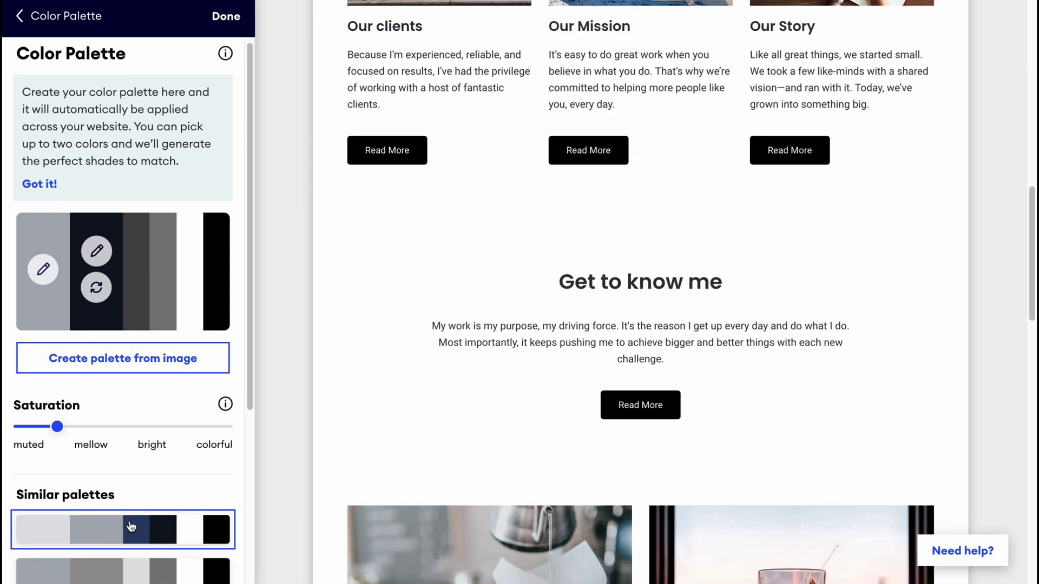
pyautogui.scroll(-2, 140, 529)
pyautogui.click(123, 493)
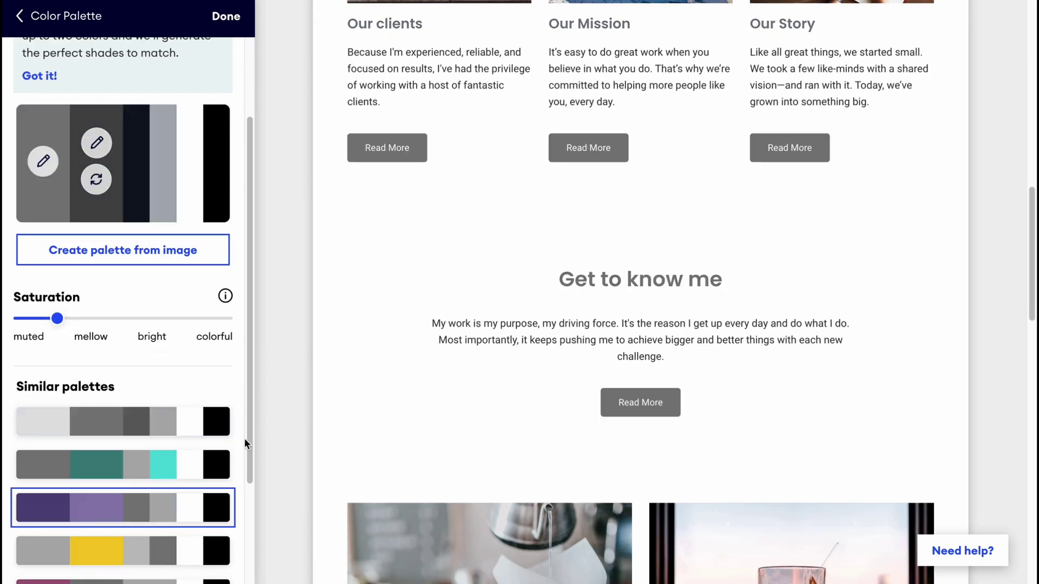
pyautogui.click(110, 502)
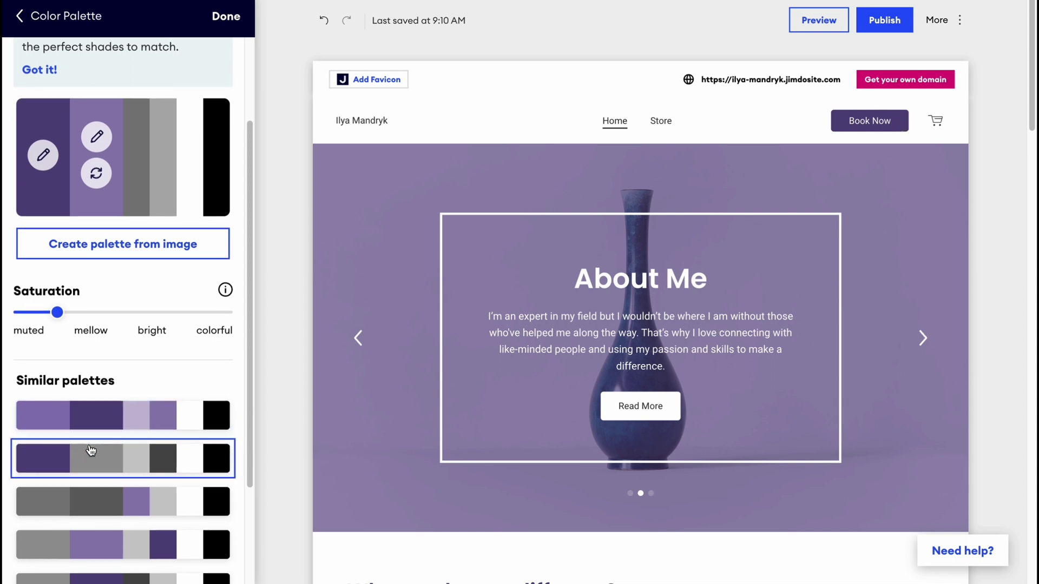
# Switch to the light blue and grey palette and close the palette settings
pyautogui.scroll(-3, 98, 466)
pyautogui.click(102, 472)
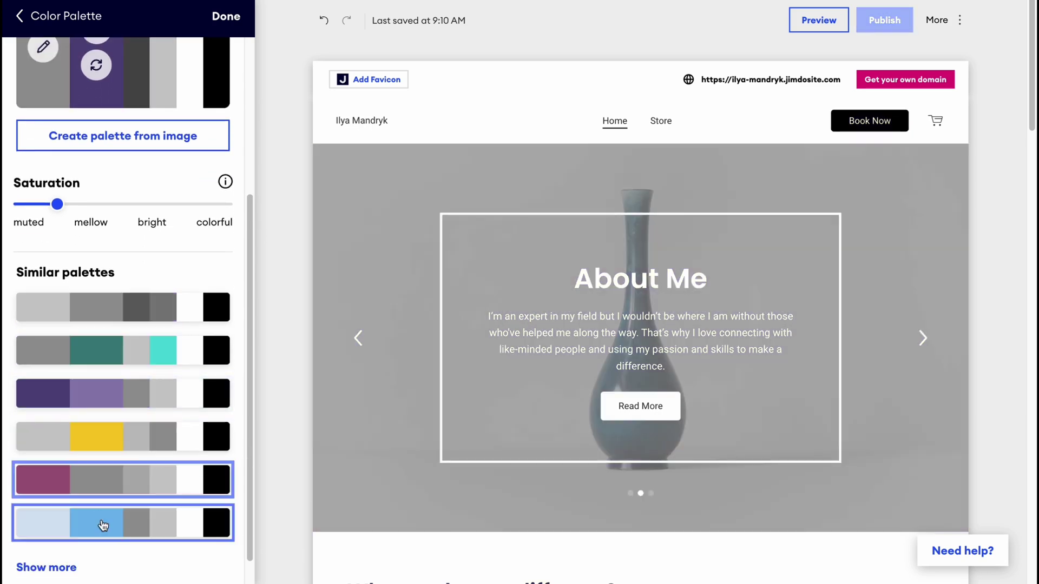
pyautogui.click(106, 521)
pyautogui.scroll(-1, 106, 520)
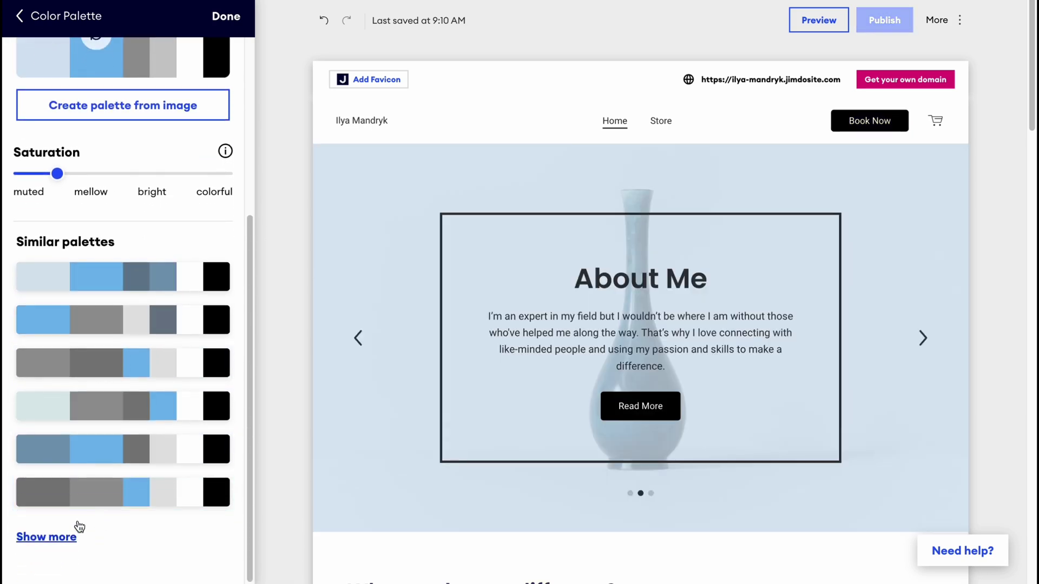
pyautogui.click(64, 536)
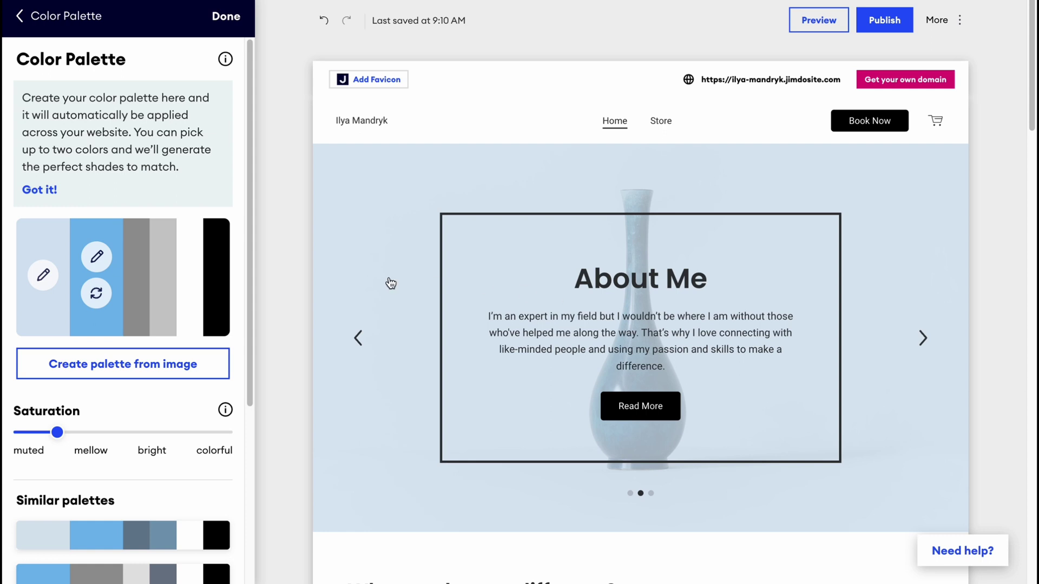
pyautogui.click(232, 21)
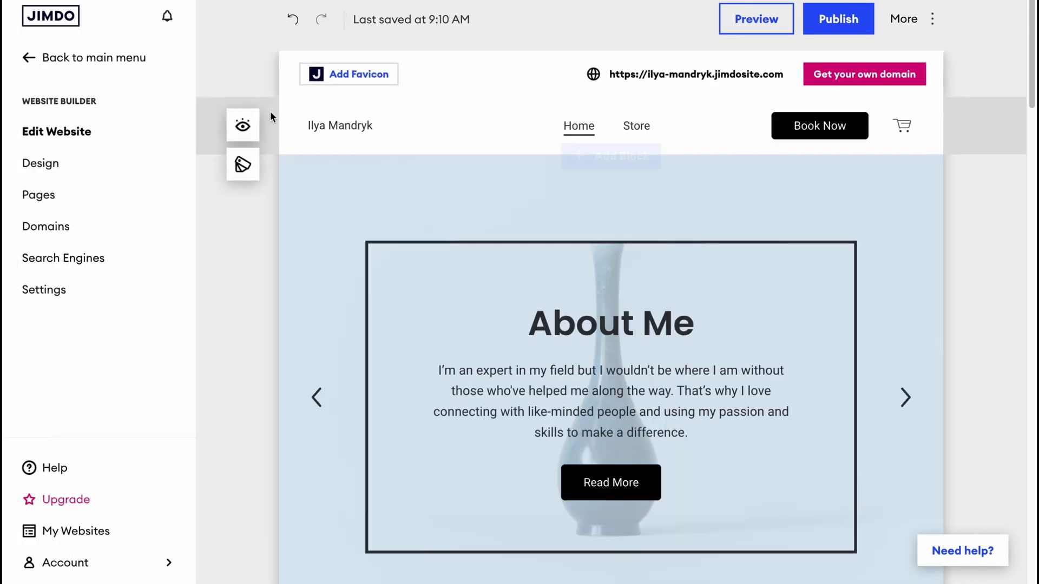
# Try Rubik/Martel and Fredoka One/Varela Round, then apply the Fira Sans and Merriweather font set
pyautogui.click(45, 169)
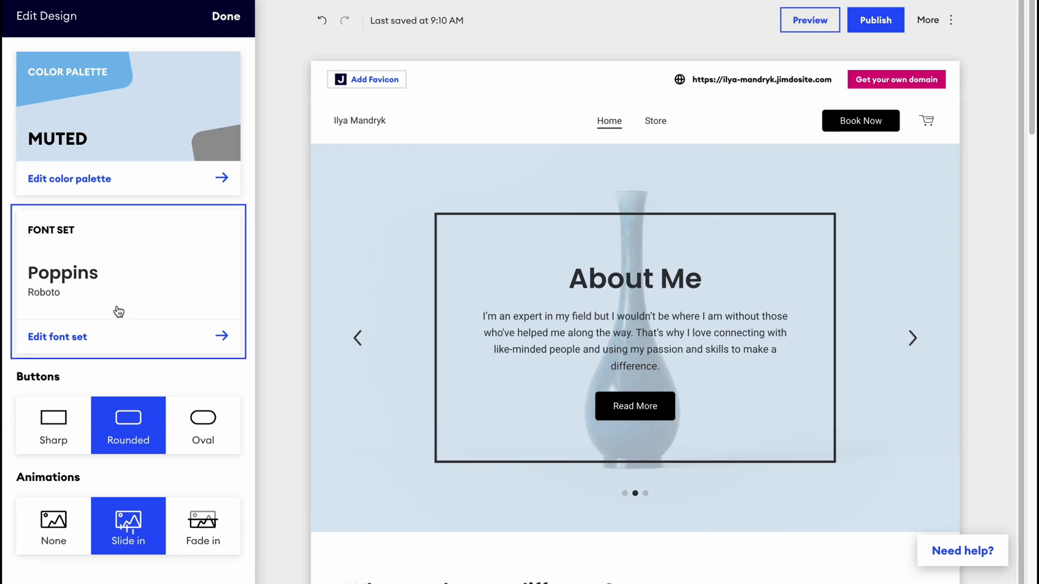
pyautogui.click(81, 336)
pyautogui.click(103, 287)
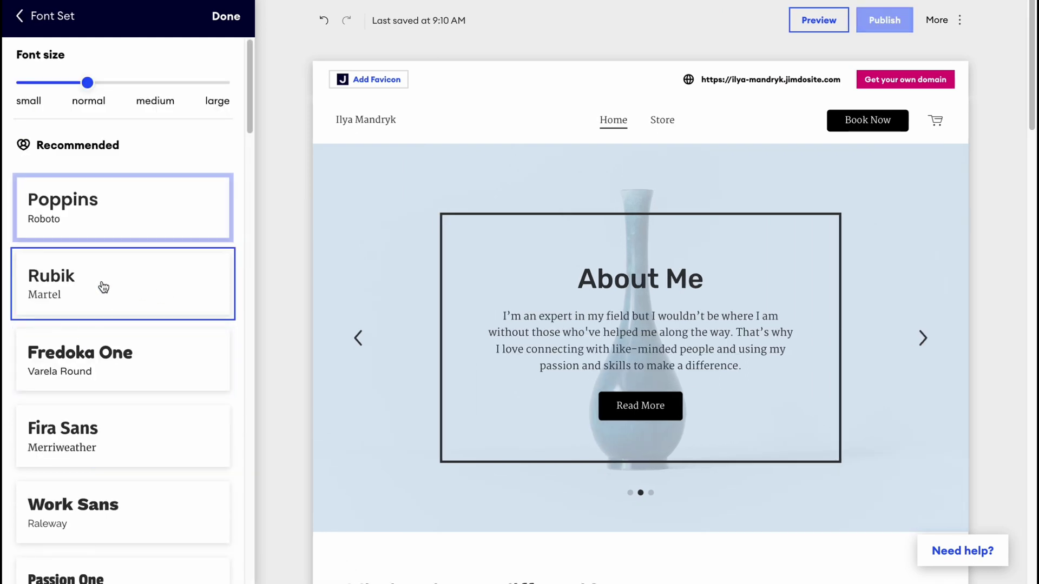
pyautogui.click(103, 360)
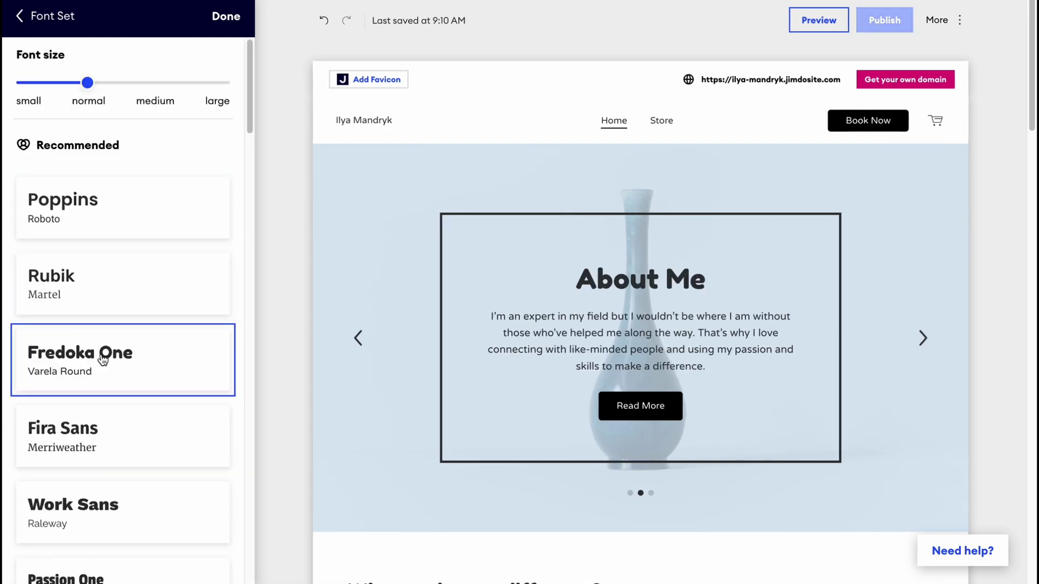
pyautogui.click(116, 430)
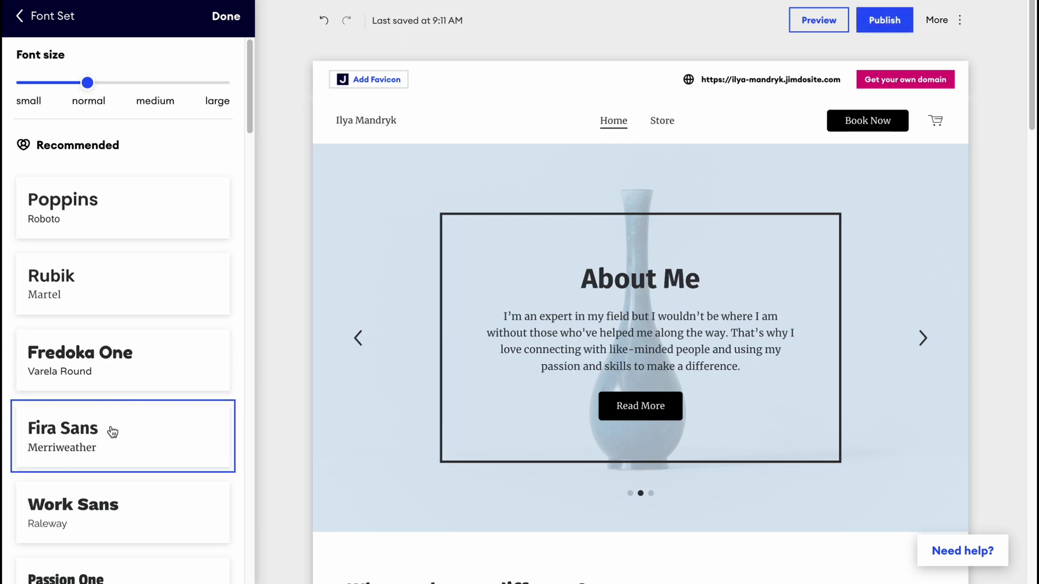
pyautogui.click(228, 16)
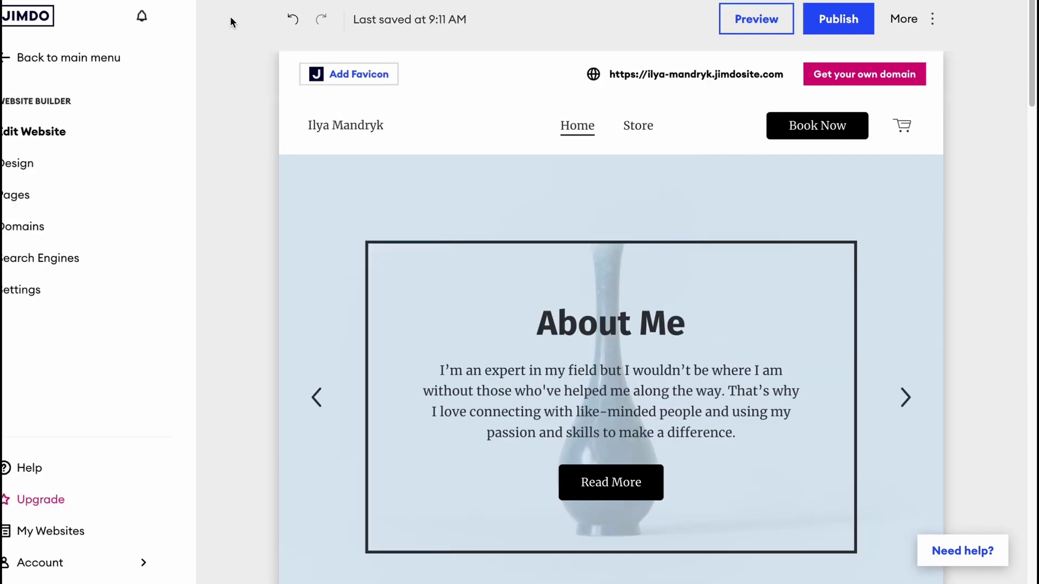
# Make the site's buttons oval, set page animations to Fade in, and finish the design
pyautogui.click(41, 164)
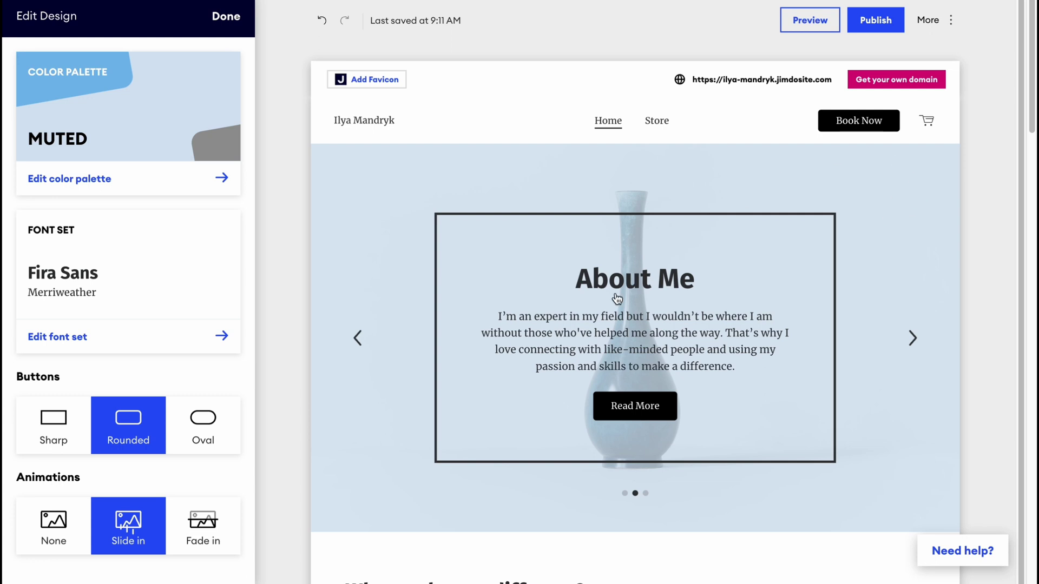
pyautogui.click(200, 428)
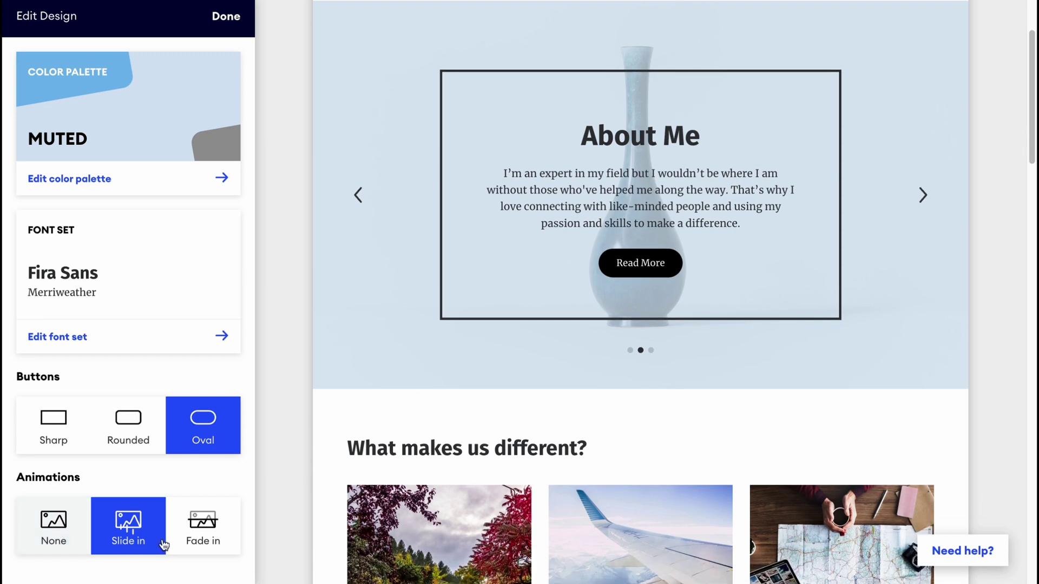
pyautogui.click(198, 536)
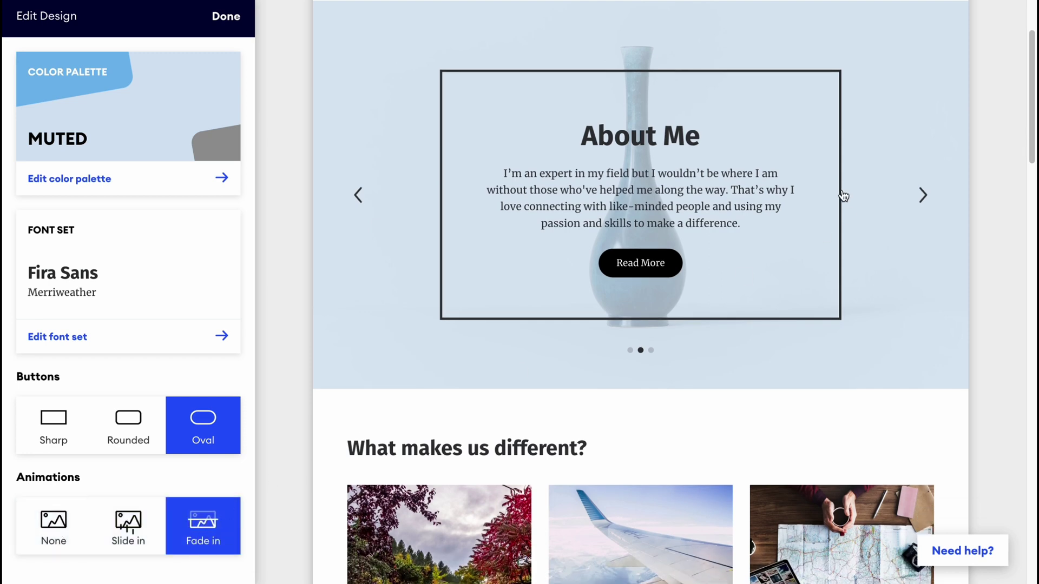
pyautogui.click(920, 195)
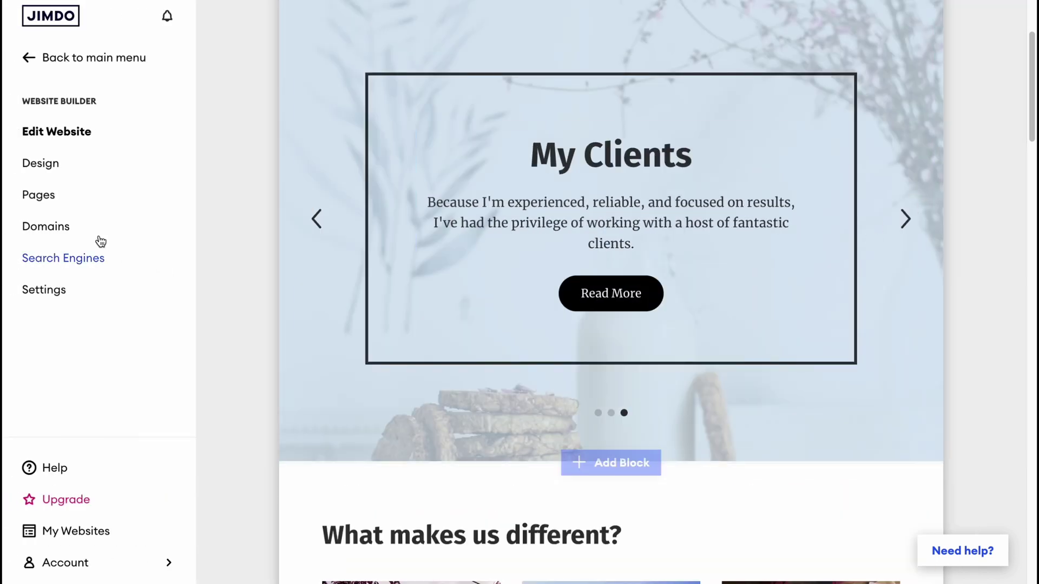
pyautogui.click(39, 194)
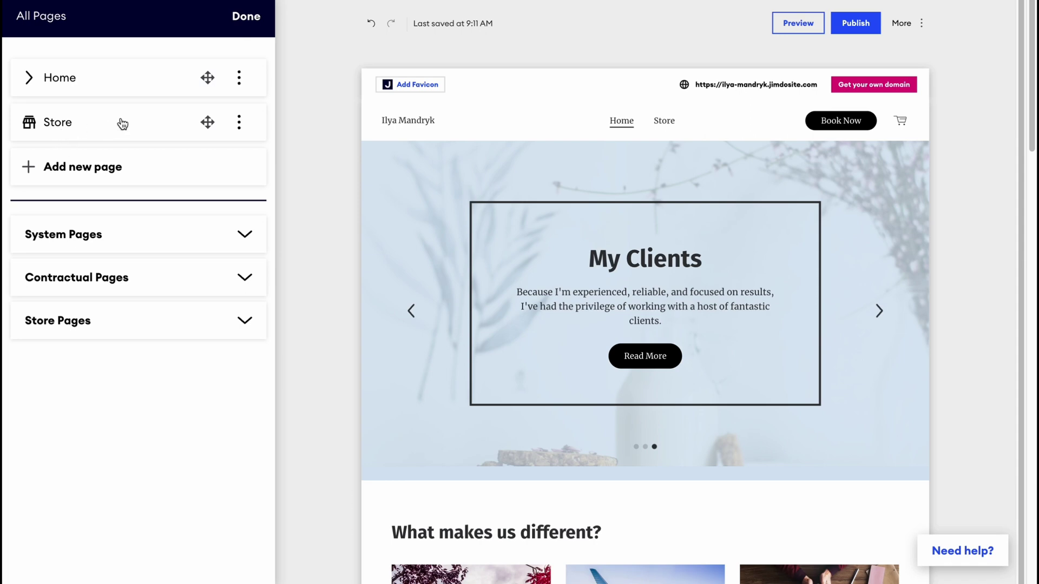
pyautogui.click(30, 78)
pyautogui.click(30, 77)
pyautogui.click(249, 236)
pyautogui.click(248, 239)
pyautogui.click(242, 288)
pyautogui.click(243, 279)
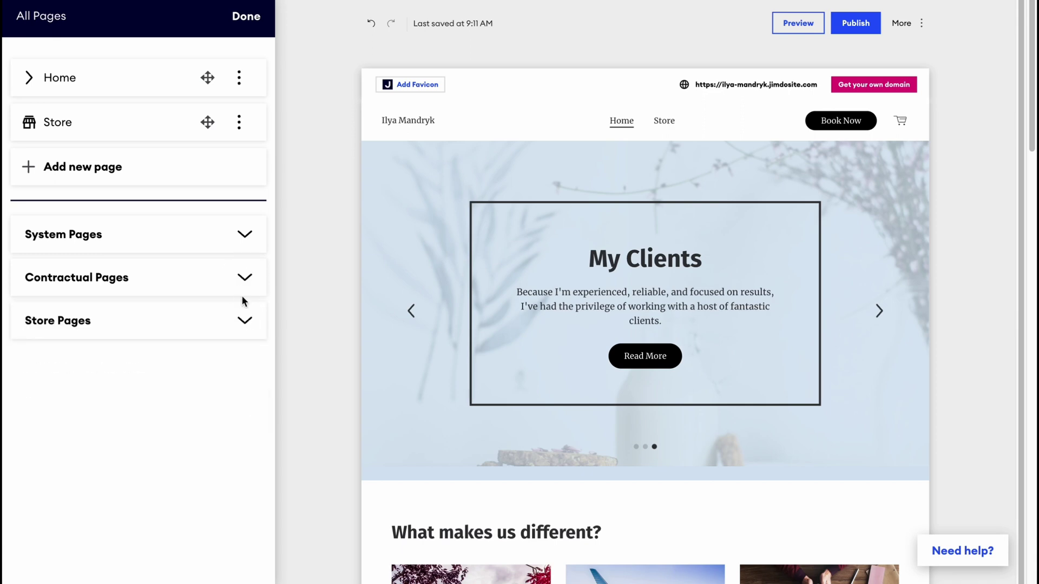
pyautogui.click(240, 19)
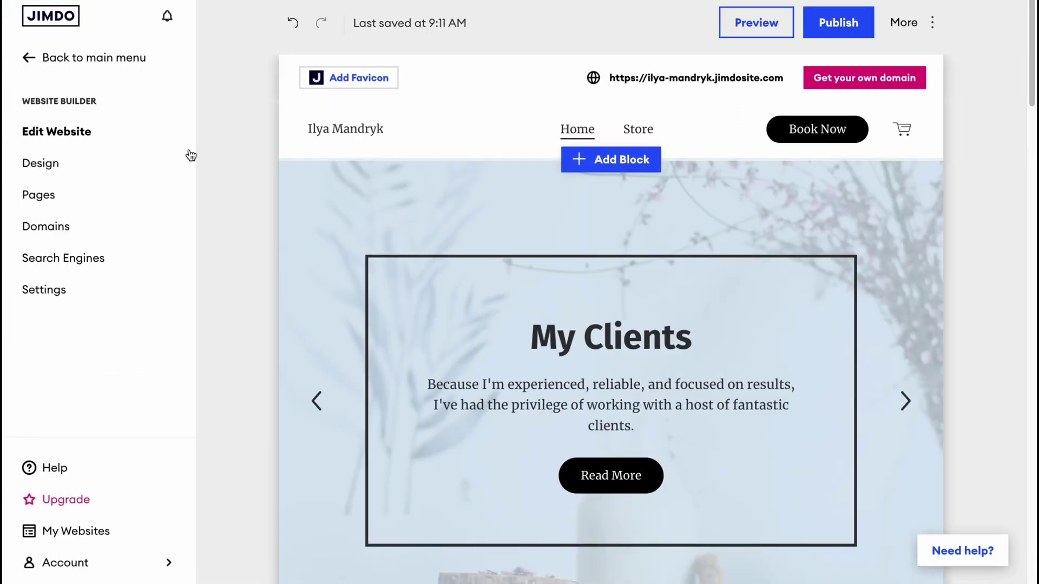
pyautogui.click(61, 237)
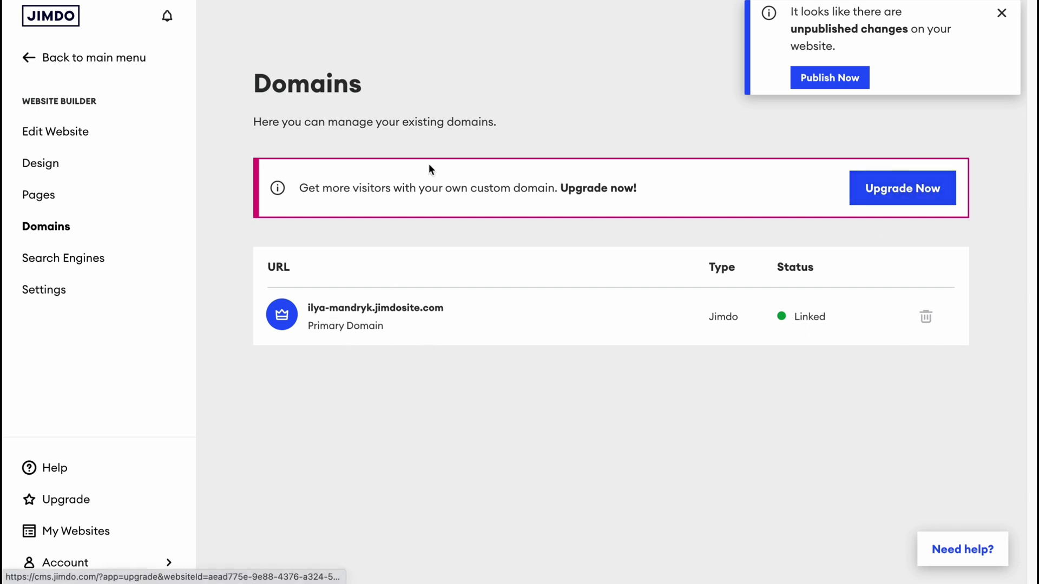
# Go back from Domains to the main dashboard menu
pyautogui.click(64, 69)
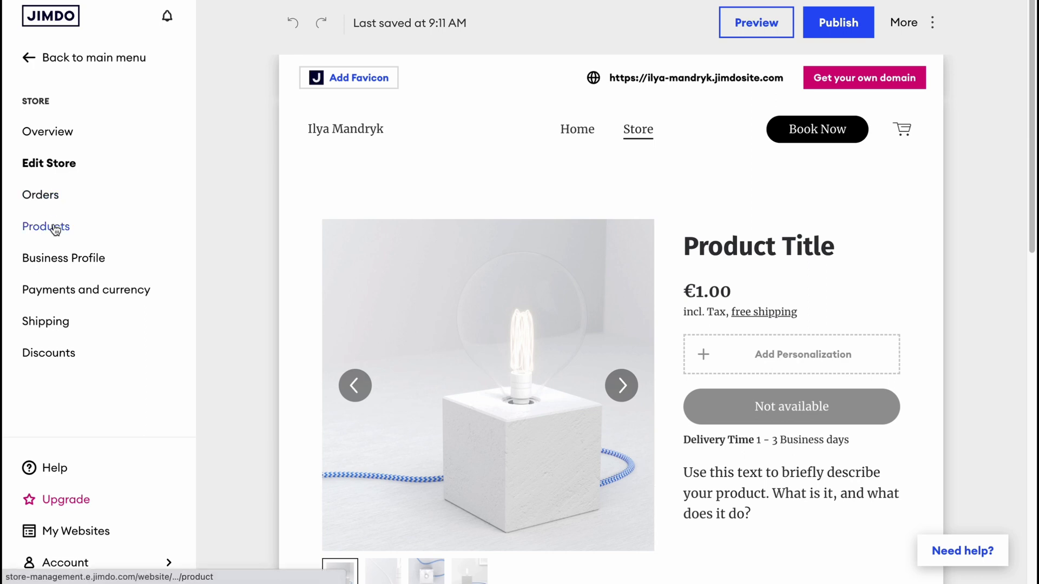
# Browse the Statistics Google Analytics, Business Listings and Settings pages, dismissing the unpublished-changes notice
pyautogui.click(69, 58)
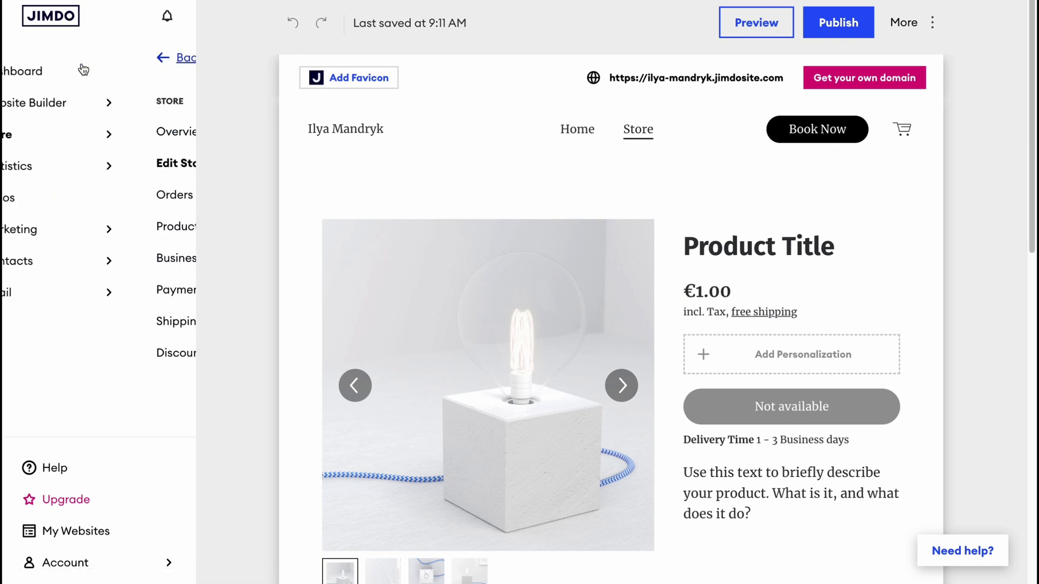
pyautogui.click(85, 168)
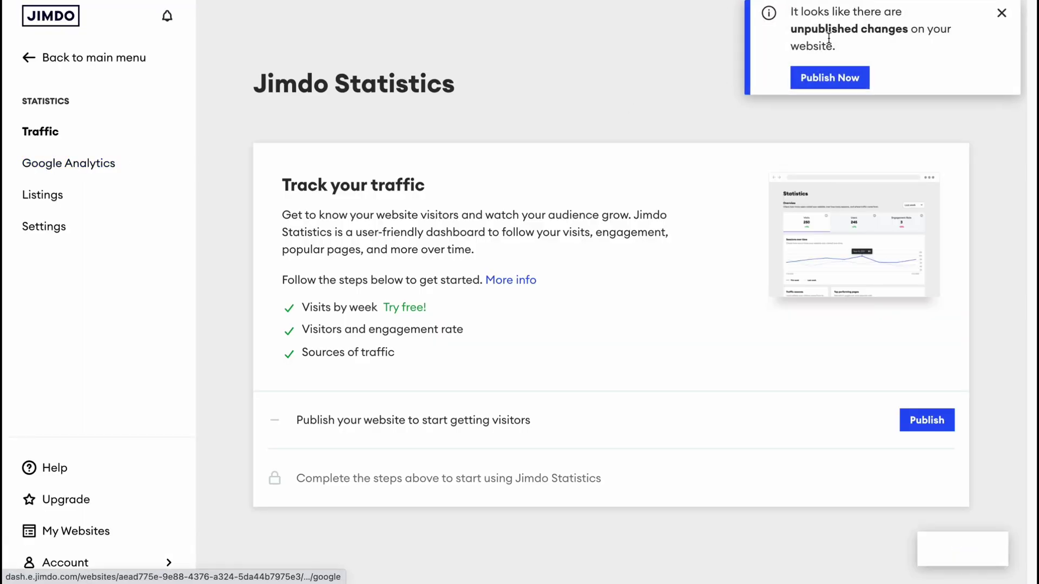
pyautogui.click(1003, 16)
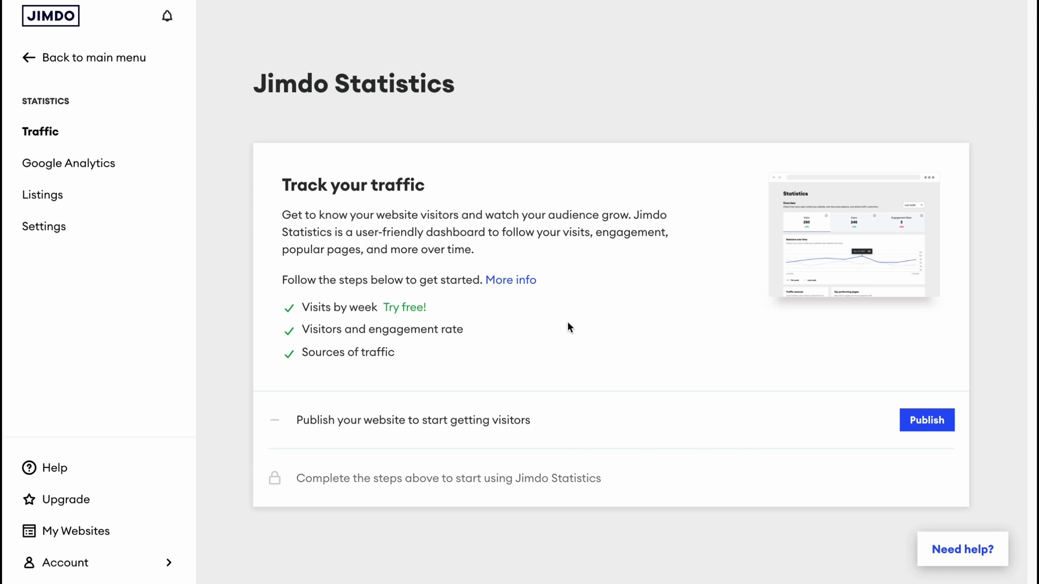
pyautogui.click(81, 163)
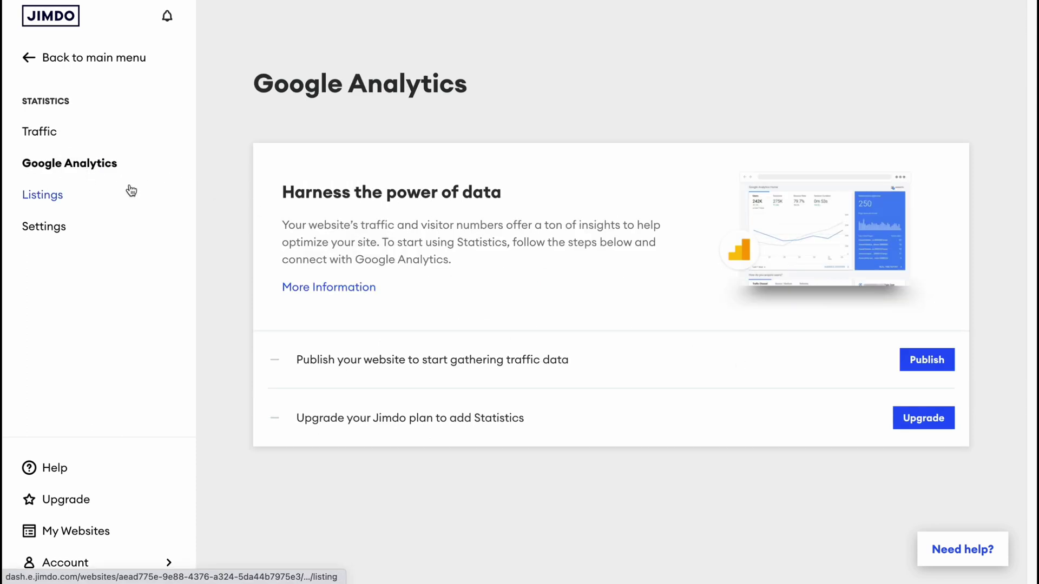
pyautogui.click(43, 198)
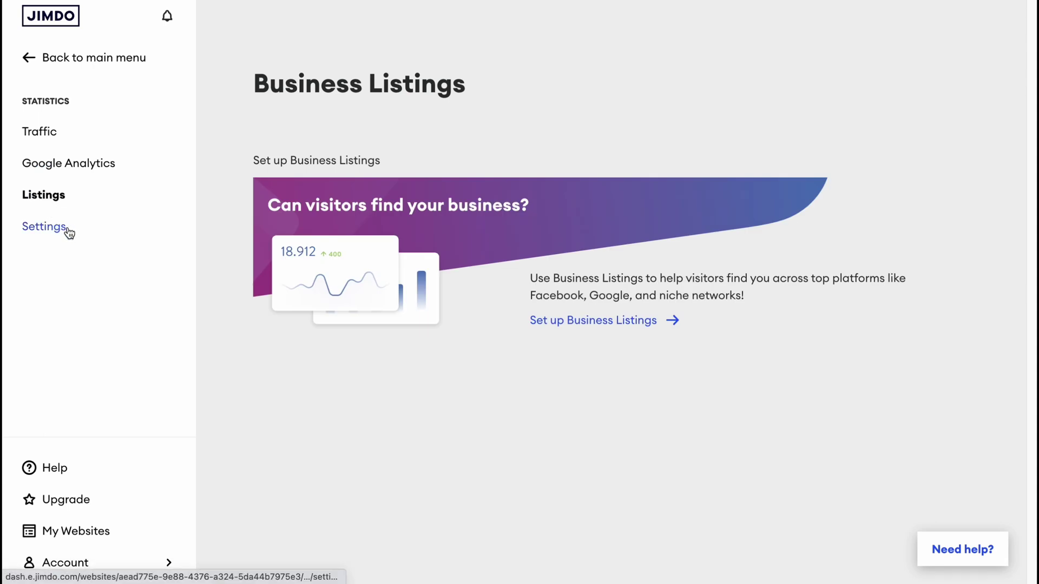
pyautogui.click(68, 232)
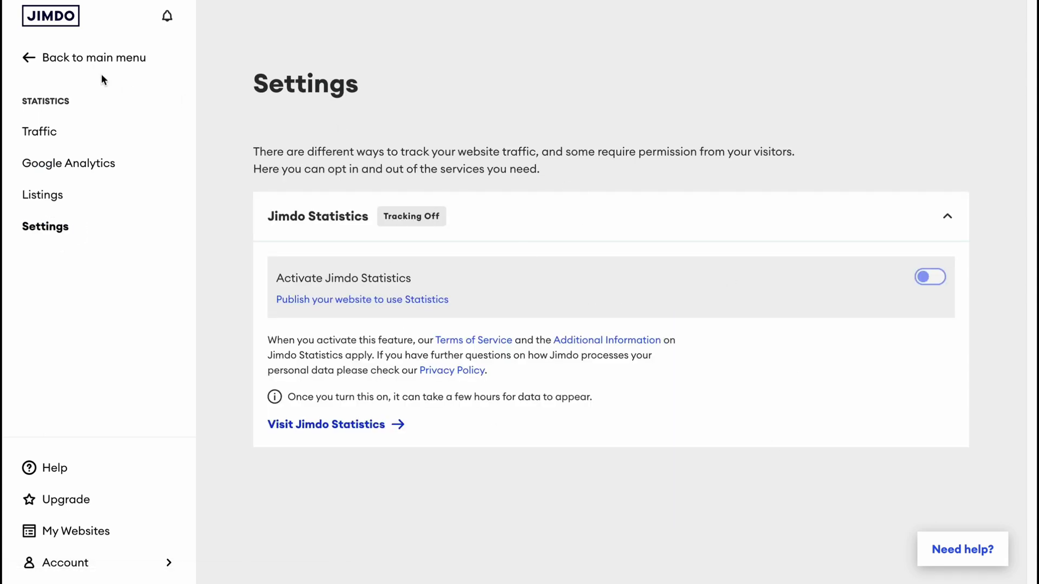
pyautogui.click(100, 63)
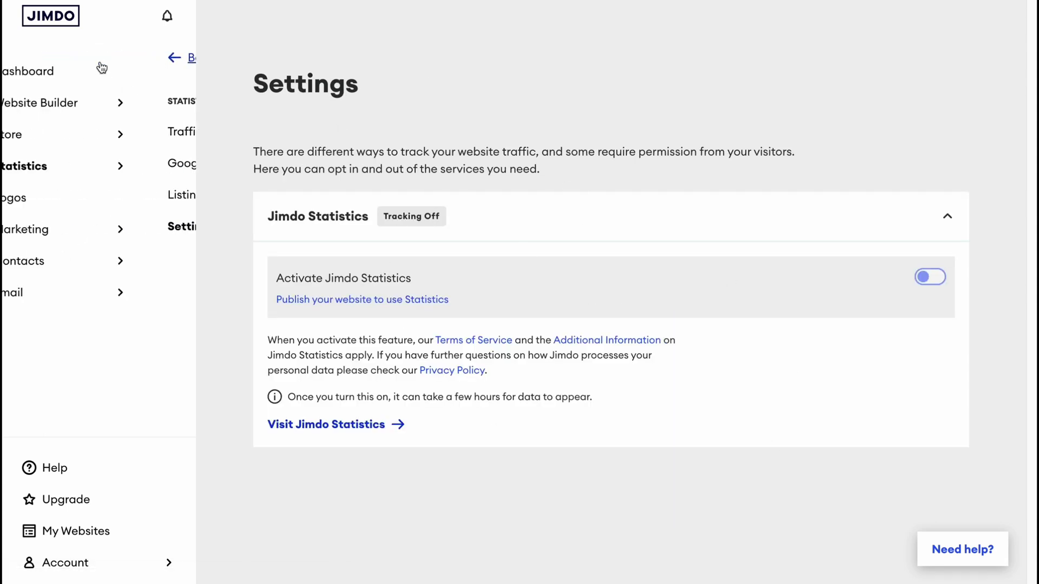
# Browse the dashboard's Logos, Marketing Business Listings and Contacts sections
pyautogui.click(66, 202)
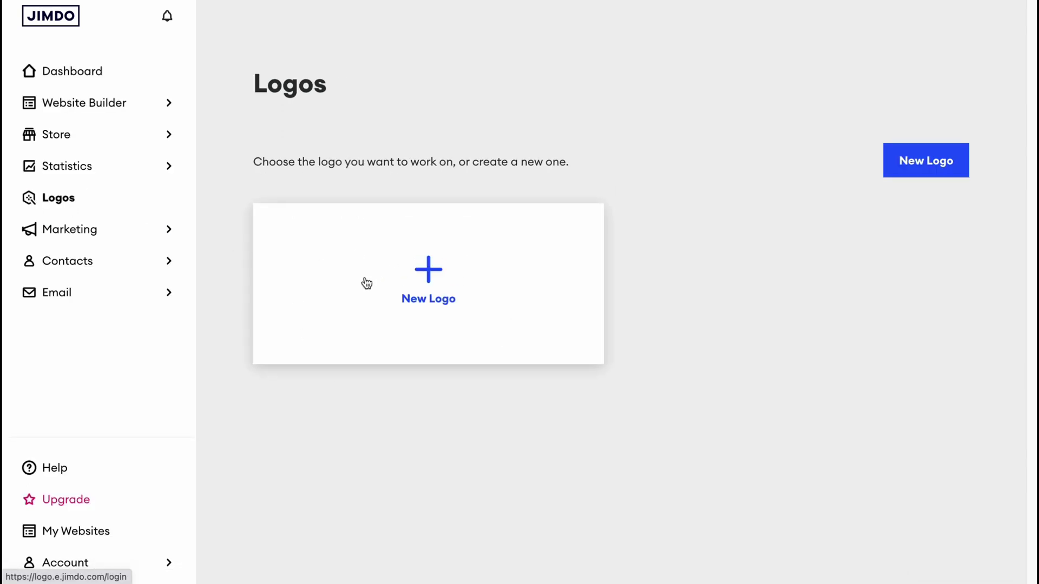
pyautogui.click(94, 231)
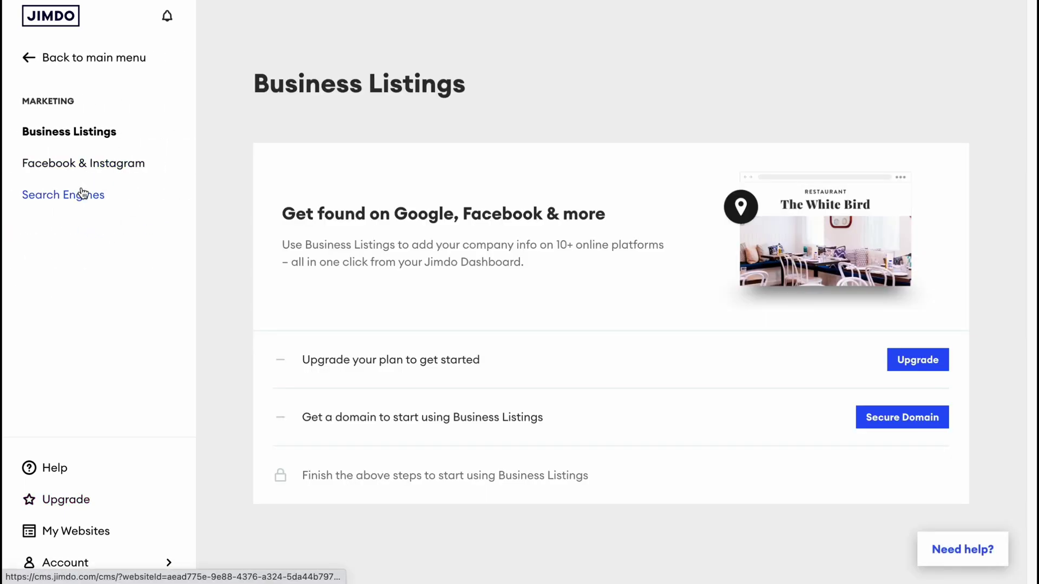
pyautogui.click(28, 57)
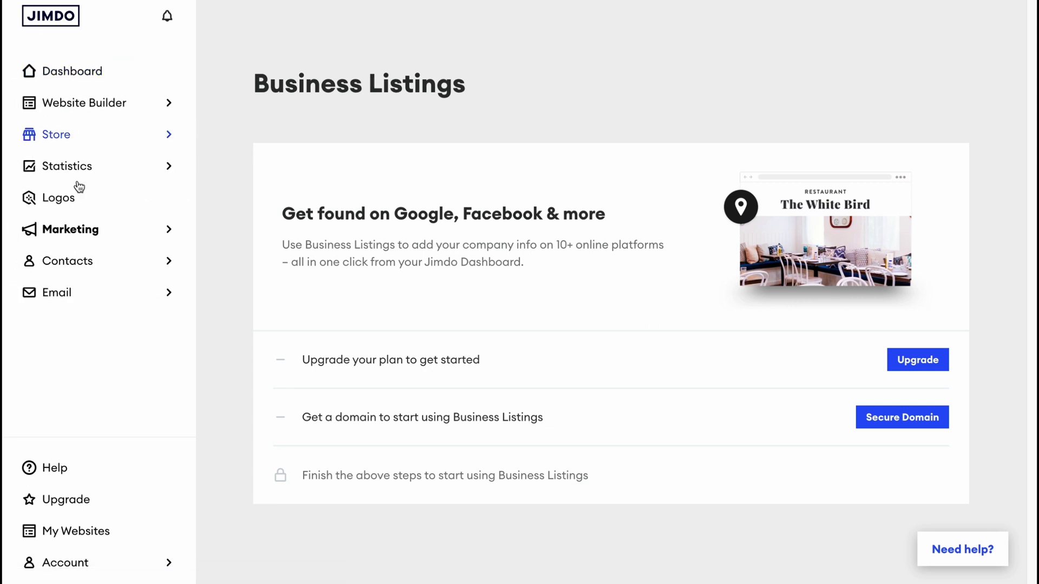
pyautogui.click(79, 272)
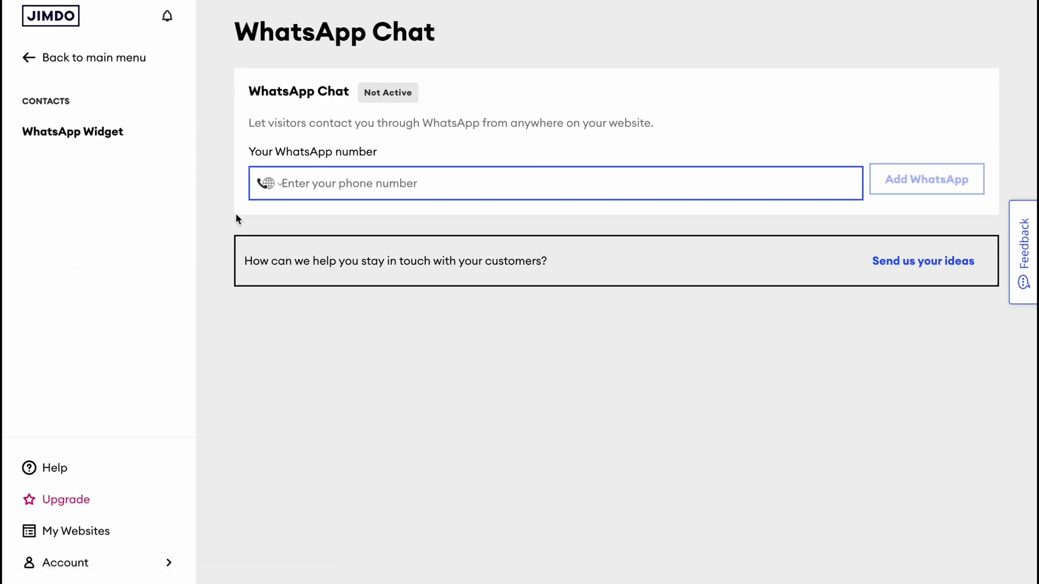
pyautogui.click(55, 59)
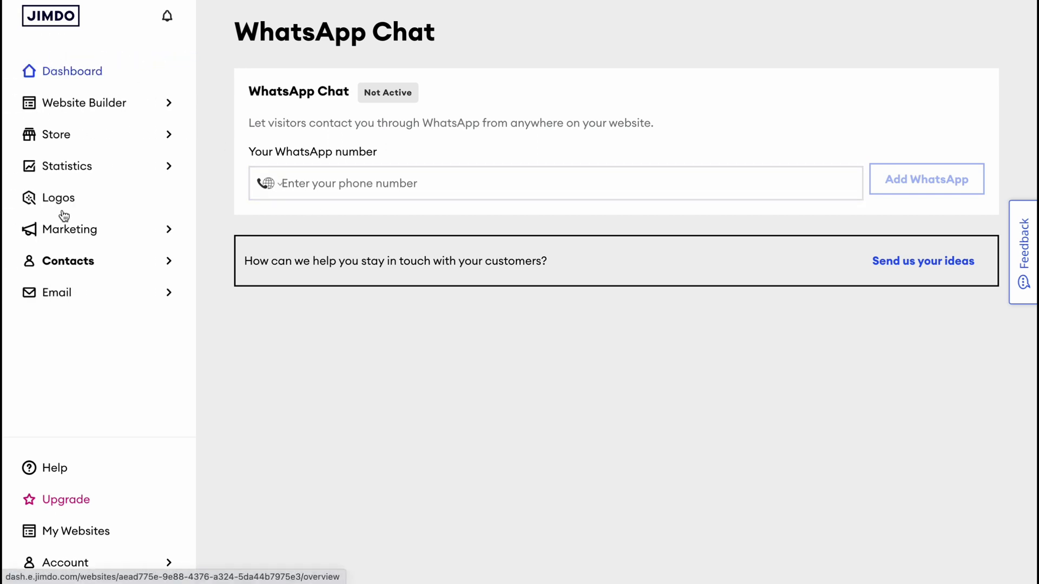
# Open the Upgrade pricing page and scroll through the website plans
pyautogui.click(76, 499)
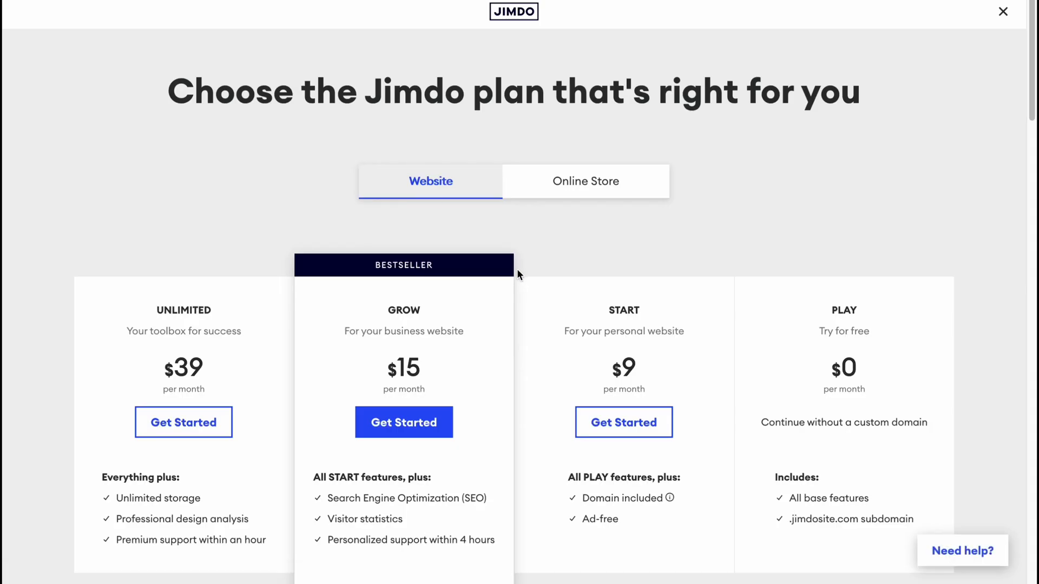
pyautogui.scroll(-2, 516, 271)
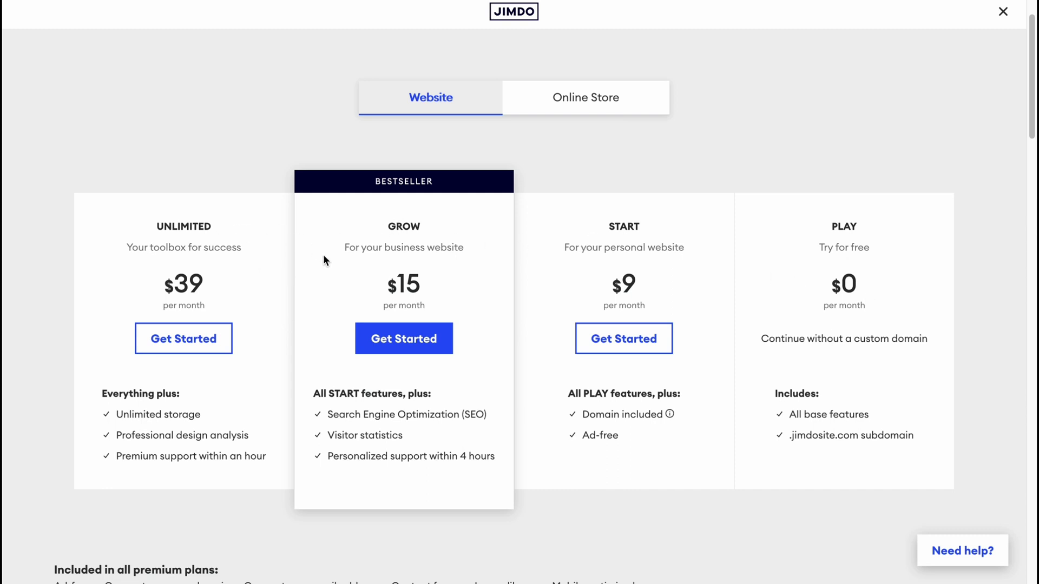
pyautogui.scroll(-1, 389, 250)
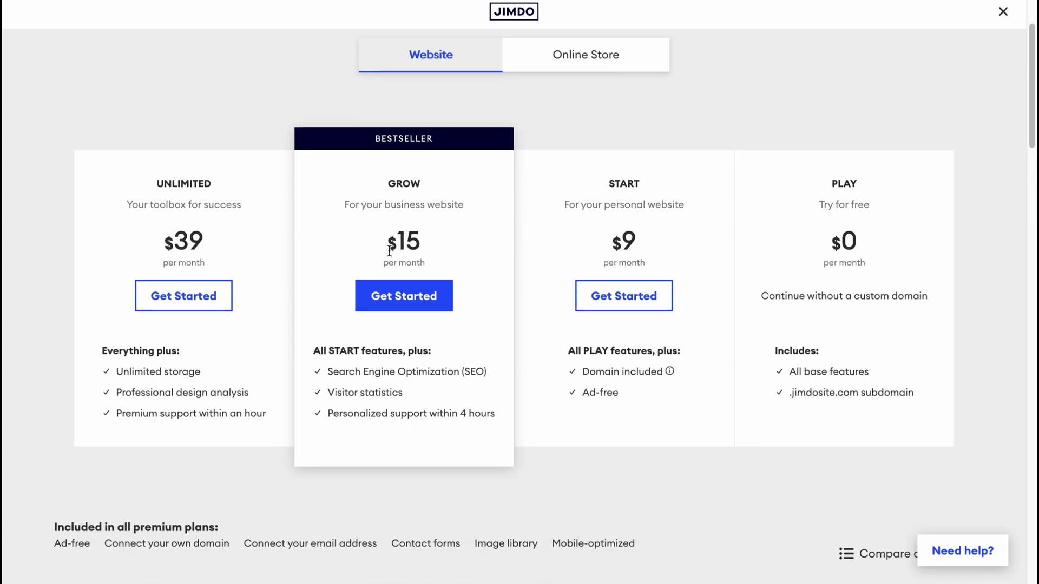
pyautogui.scroll(1, 545, 387)
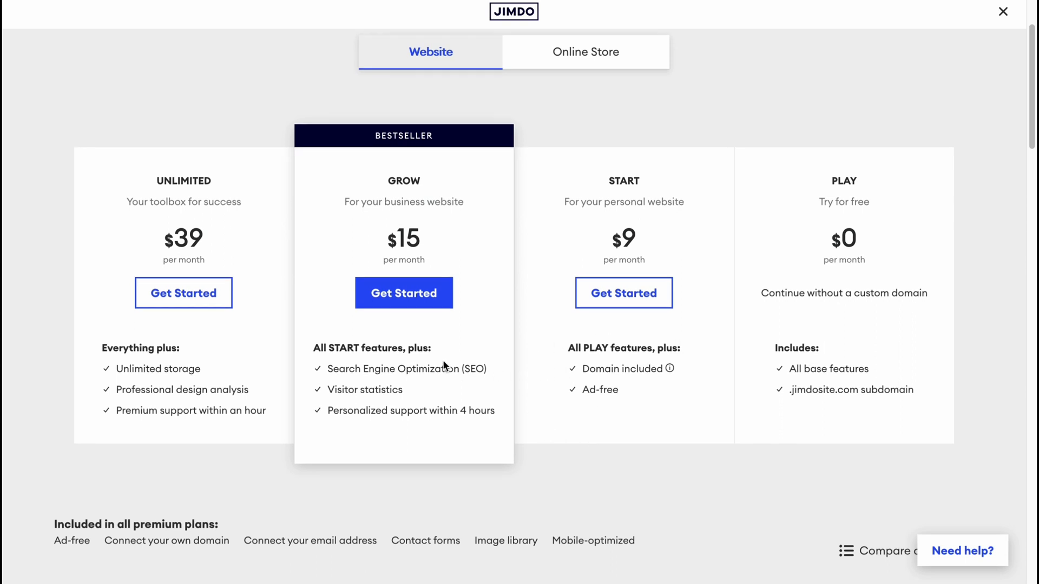
pyautogui.scroll(-1, 583, 193)
pyautogui.scroll(1, 573, 107)
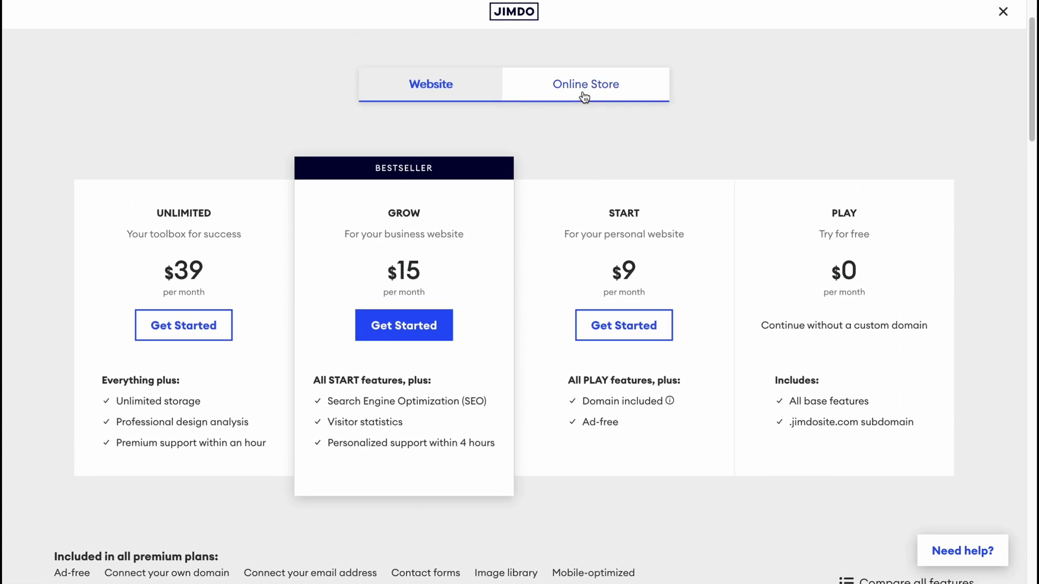
# Compare the Online Store plans, then return to the Website plans (Unlimited, Grow, Start, Play)
pyautogui.click(582, 89)
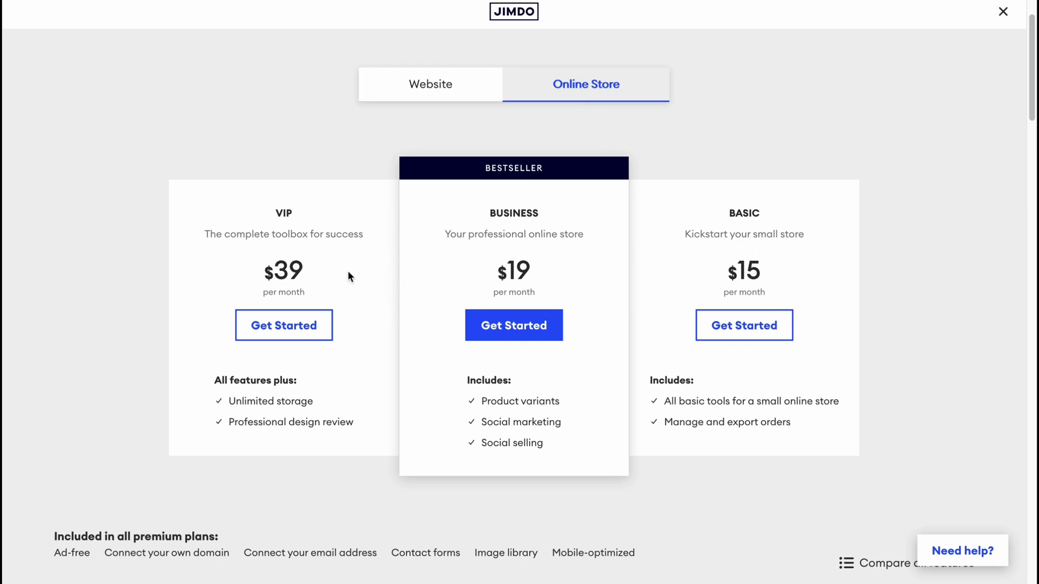
pyautogui.click(440, 87)
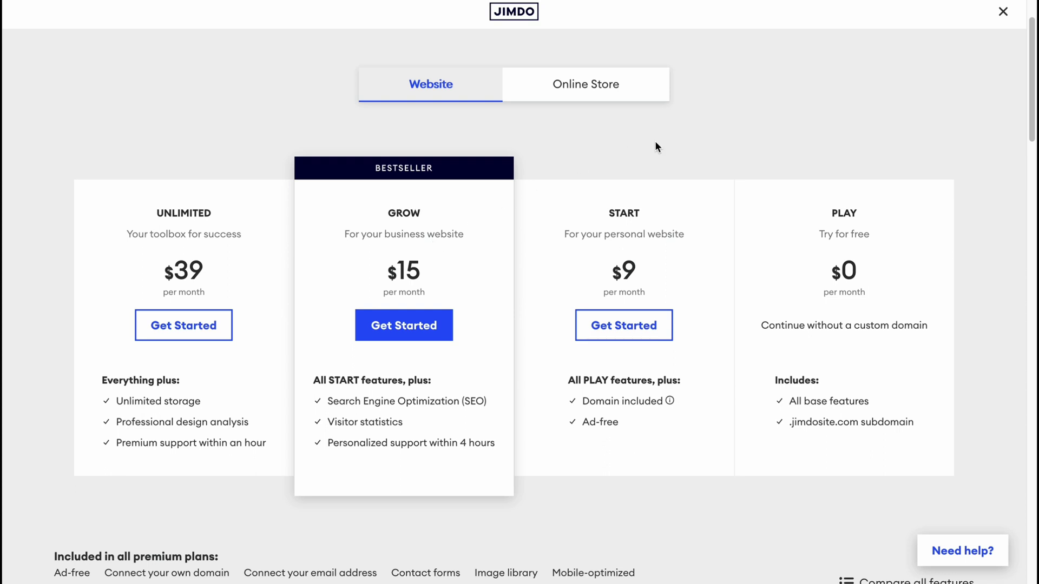
pyautogui.scroll(2, 637, 146)
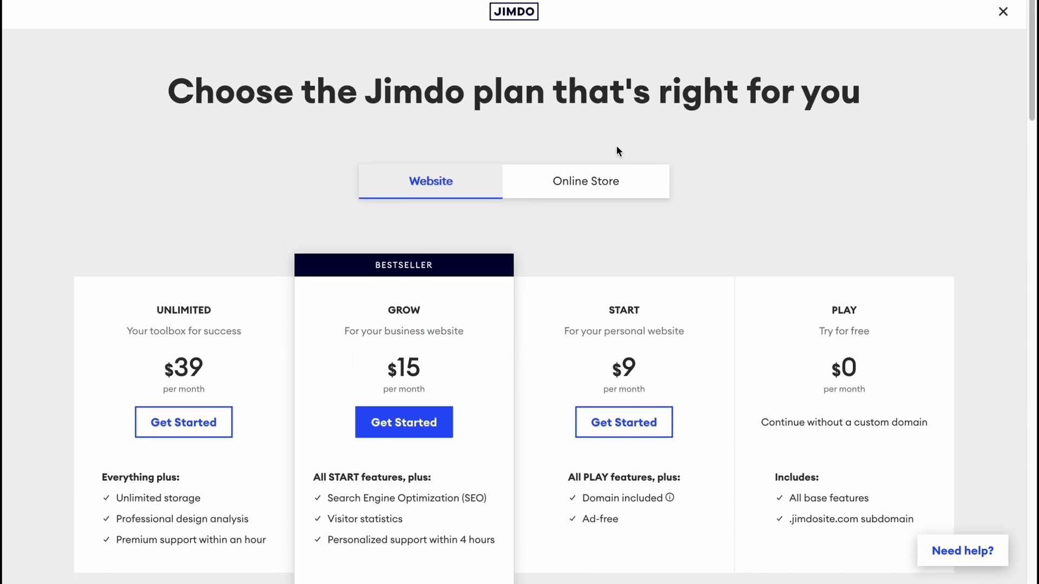